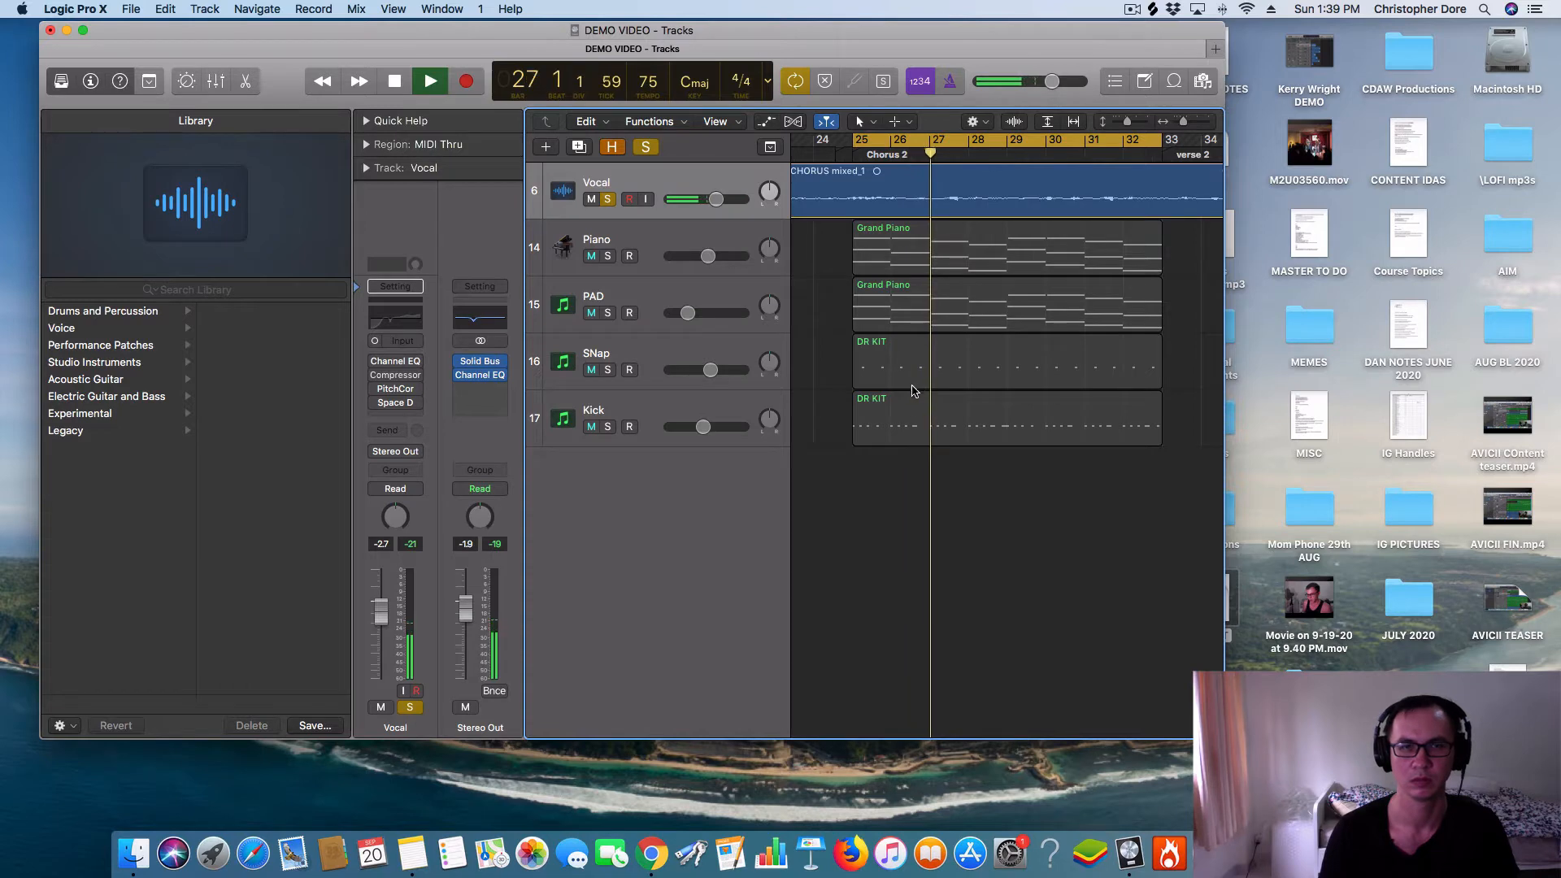
- Re-enable the bypassed effect plug-ins on the Vocal track and play the chorus to hear the processed vocal
key(space)
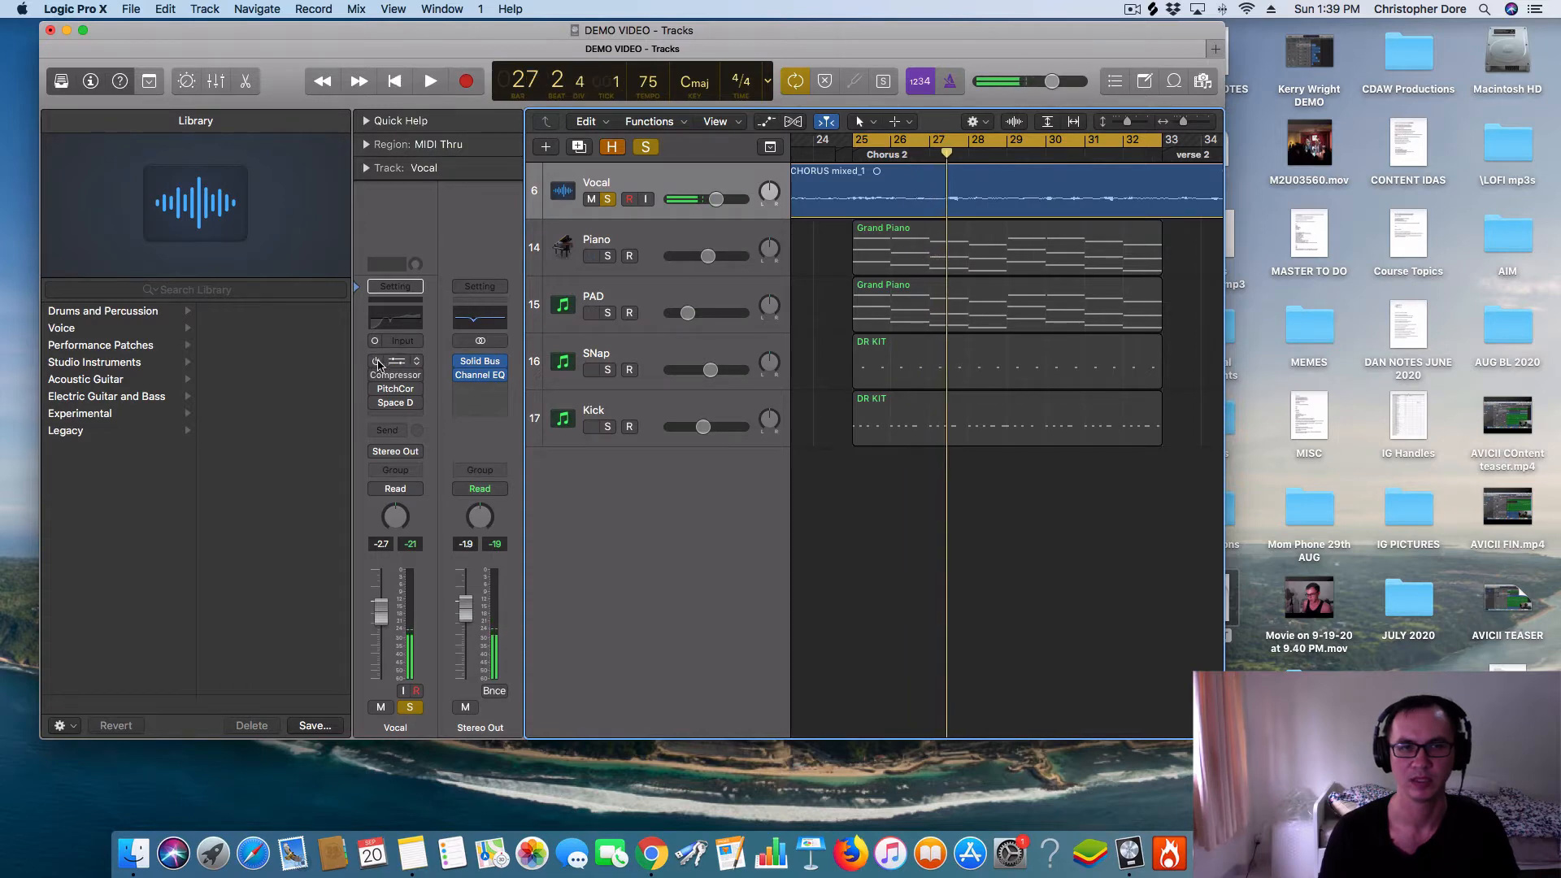
click(376, 362)
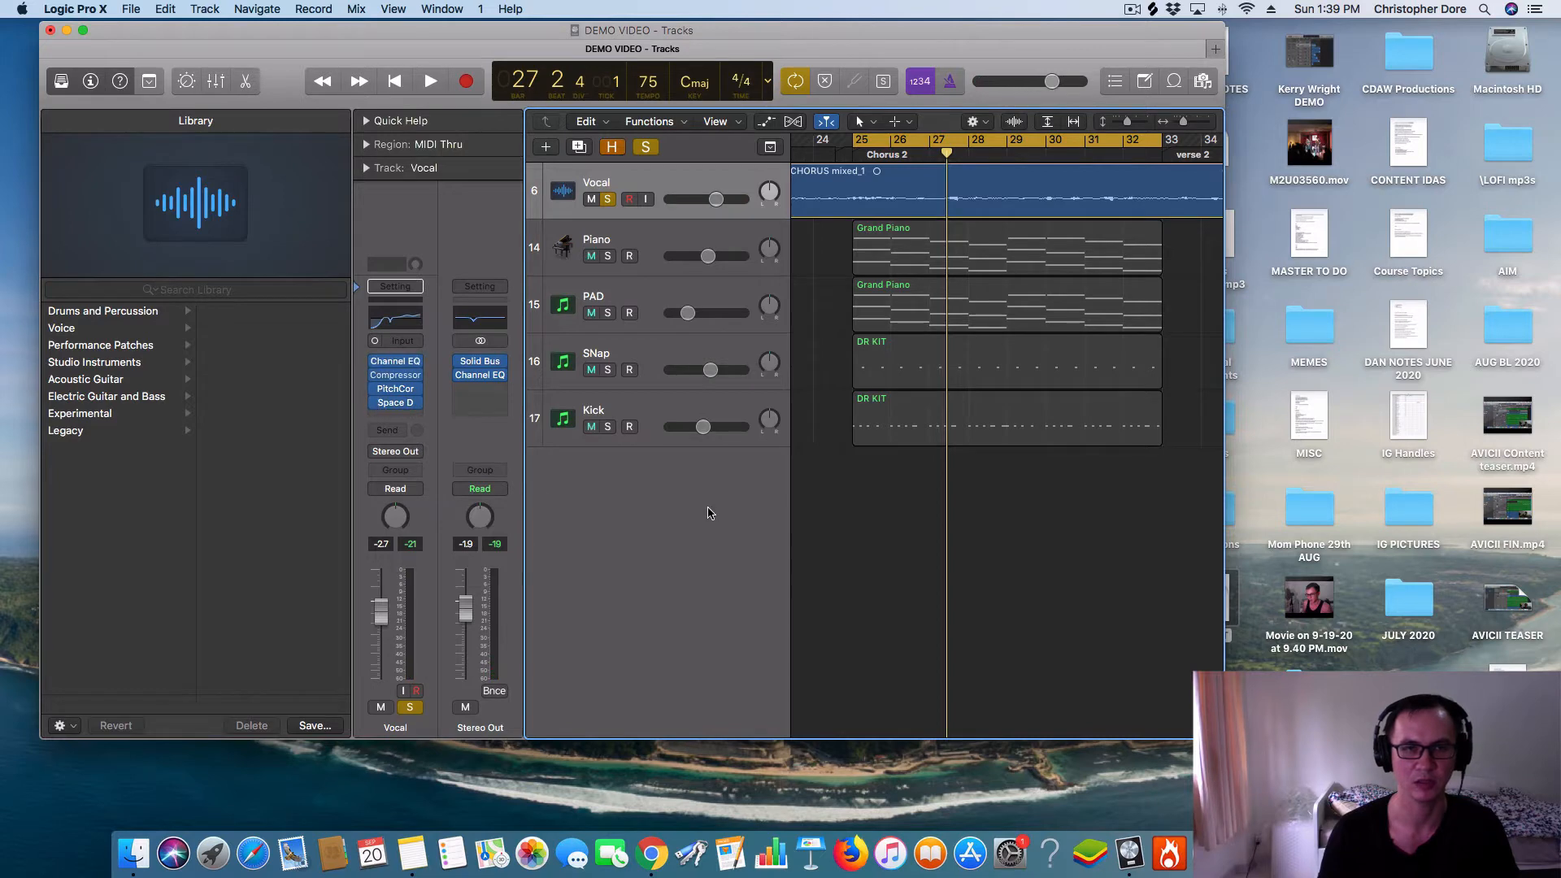
key(space)
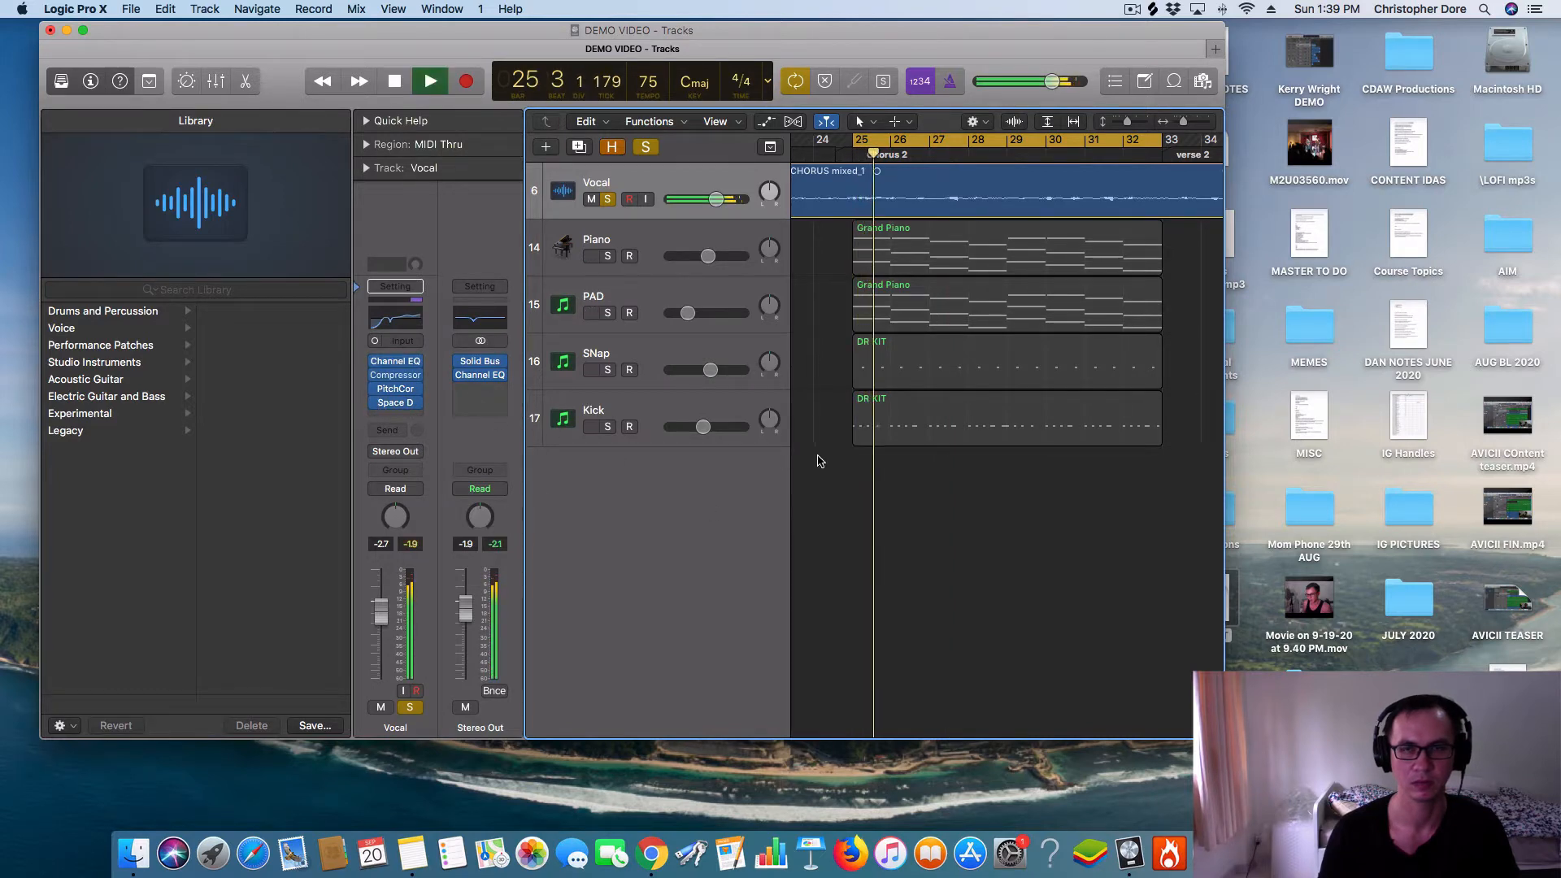
key(space)
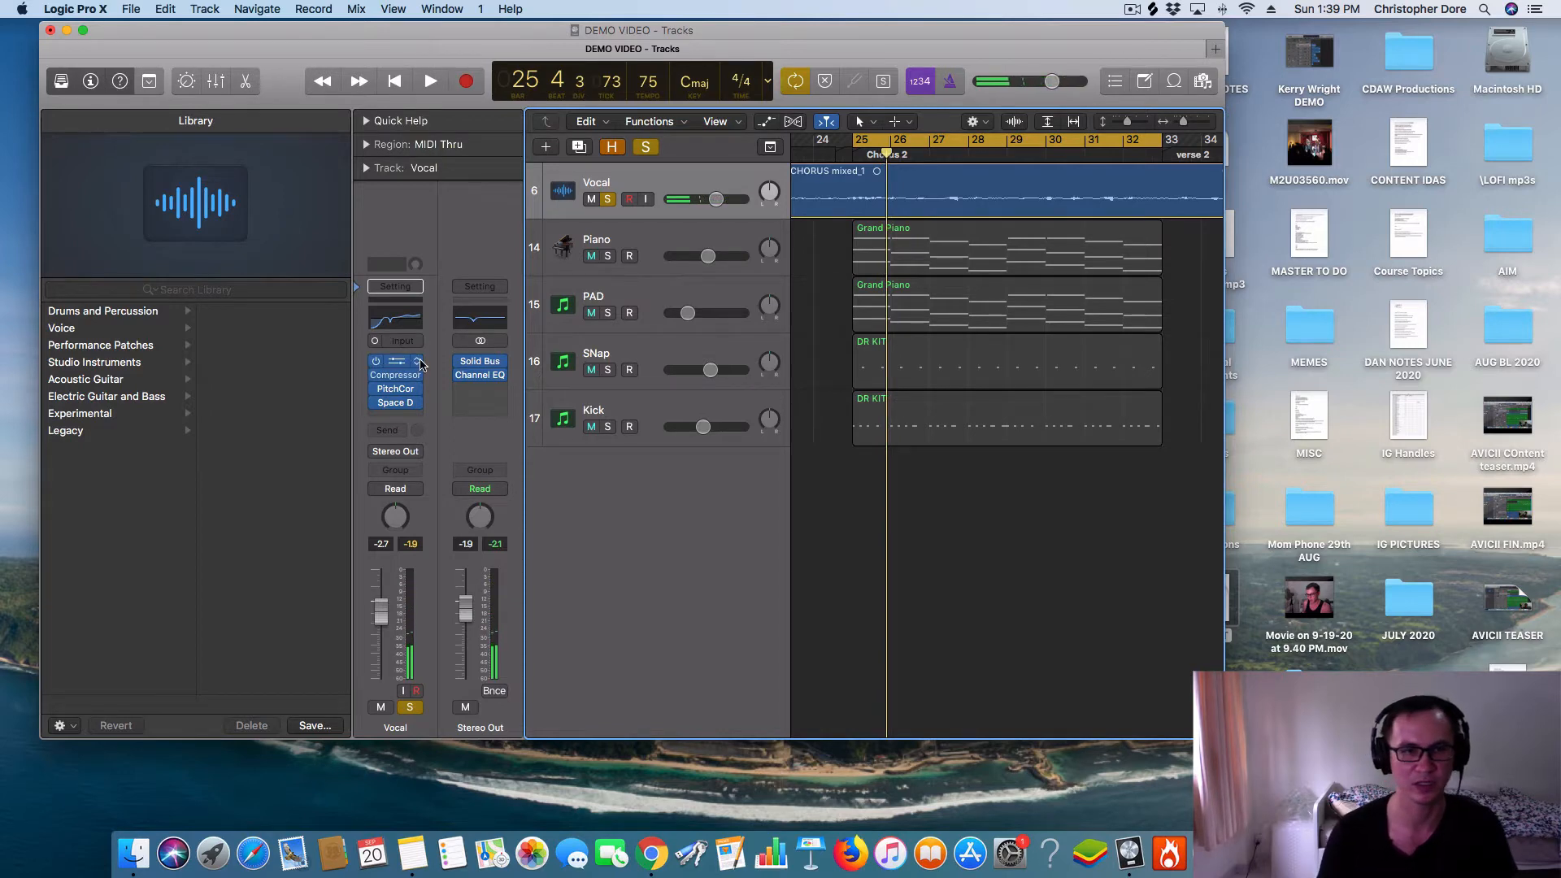
- Remove the Channel EQ, Compressor, Pitch Correction and Space Designer plug-ins from the Vocal track
click(414, 366)
click(417, 374)
click(420, 376)
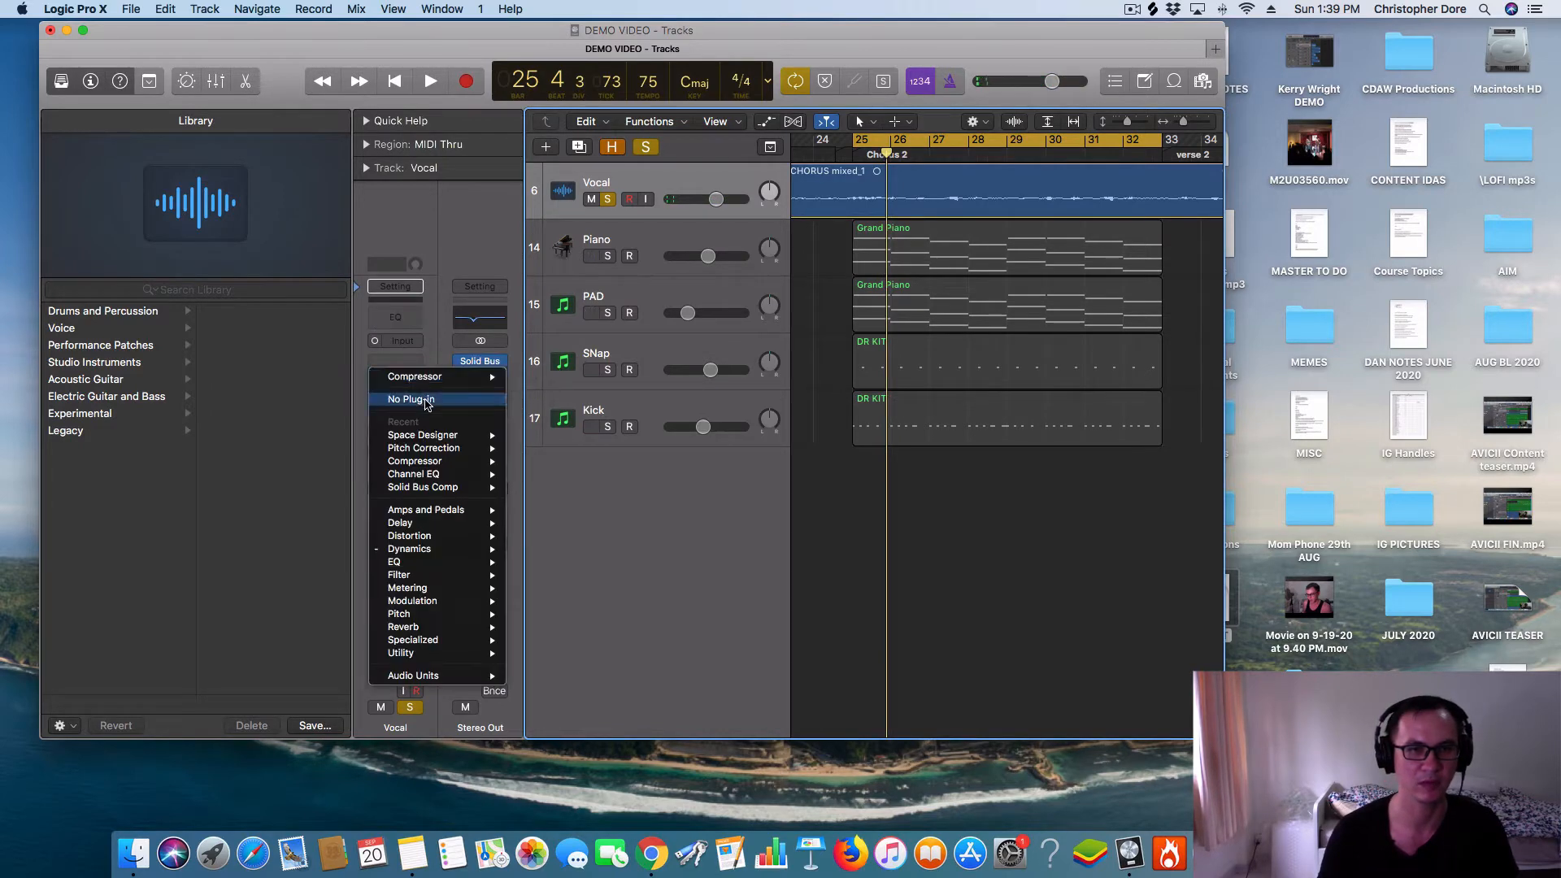
click(422, 400)
click(420, 389)
click(422, 413)
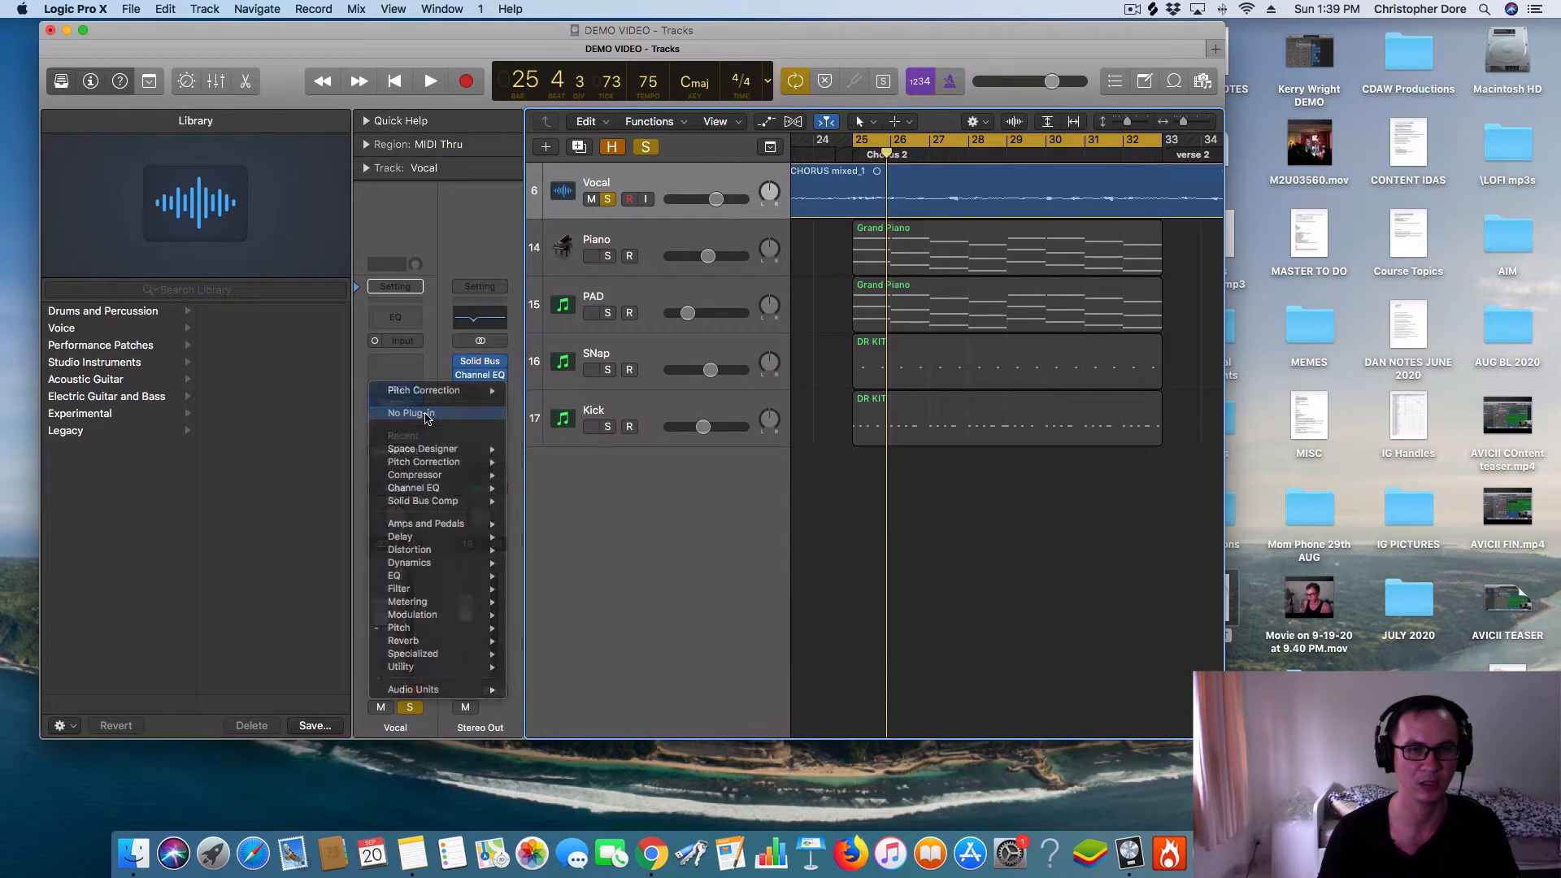
click(418, 404)
click(424, 426)
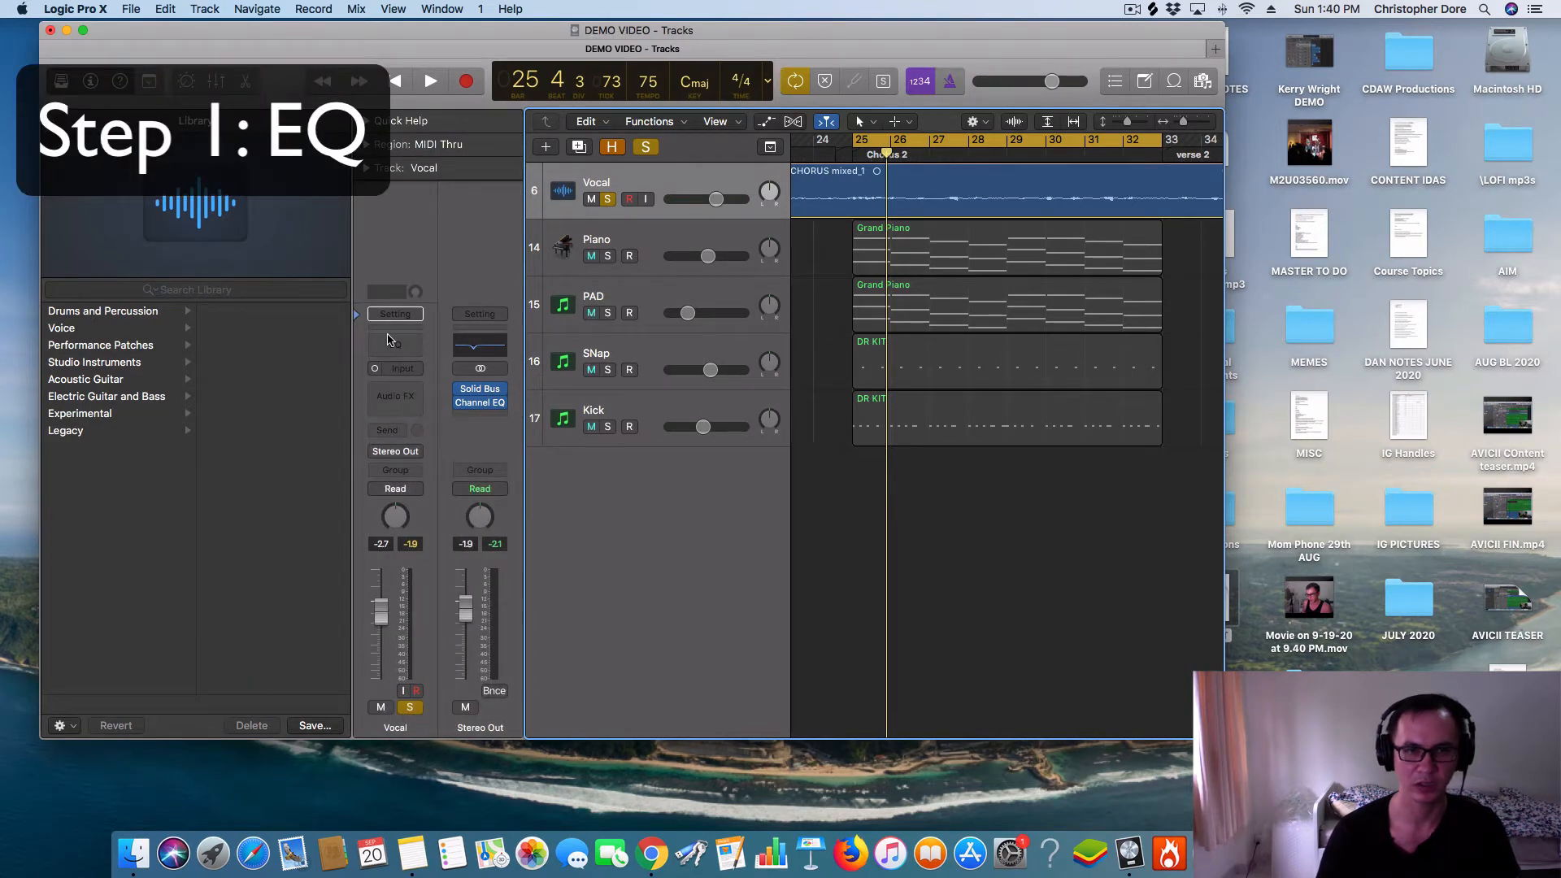
- Add a Channel EQ to the Vocal track and enable its low-cut filter at about 106 Hz
click(399, 347)
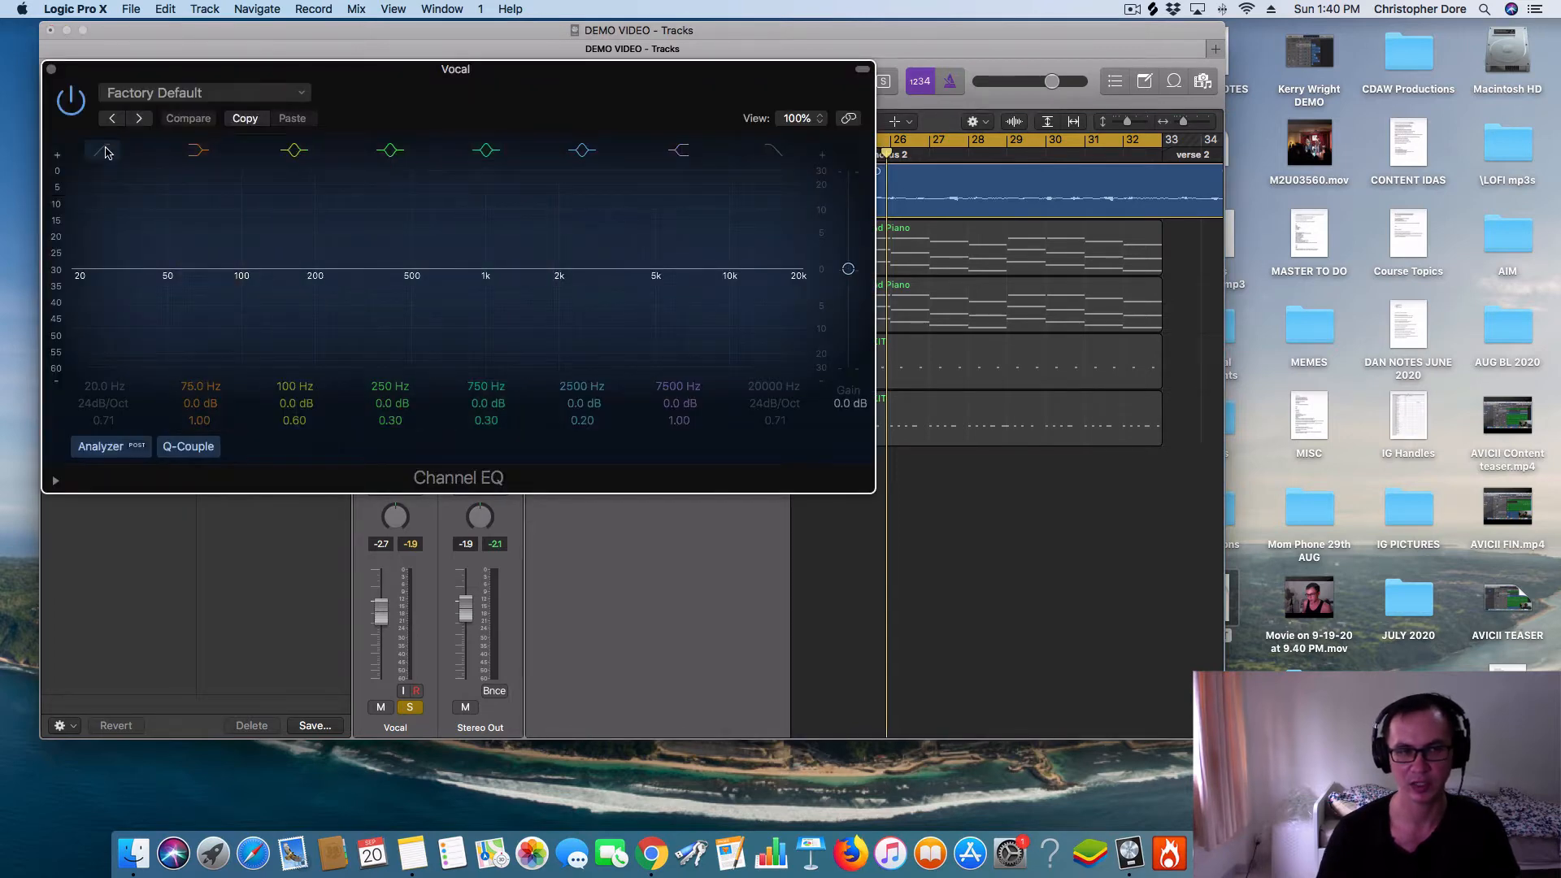
click(104, 152)
drag(108, 307, 240, 317)
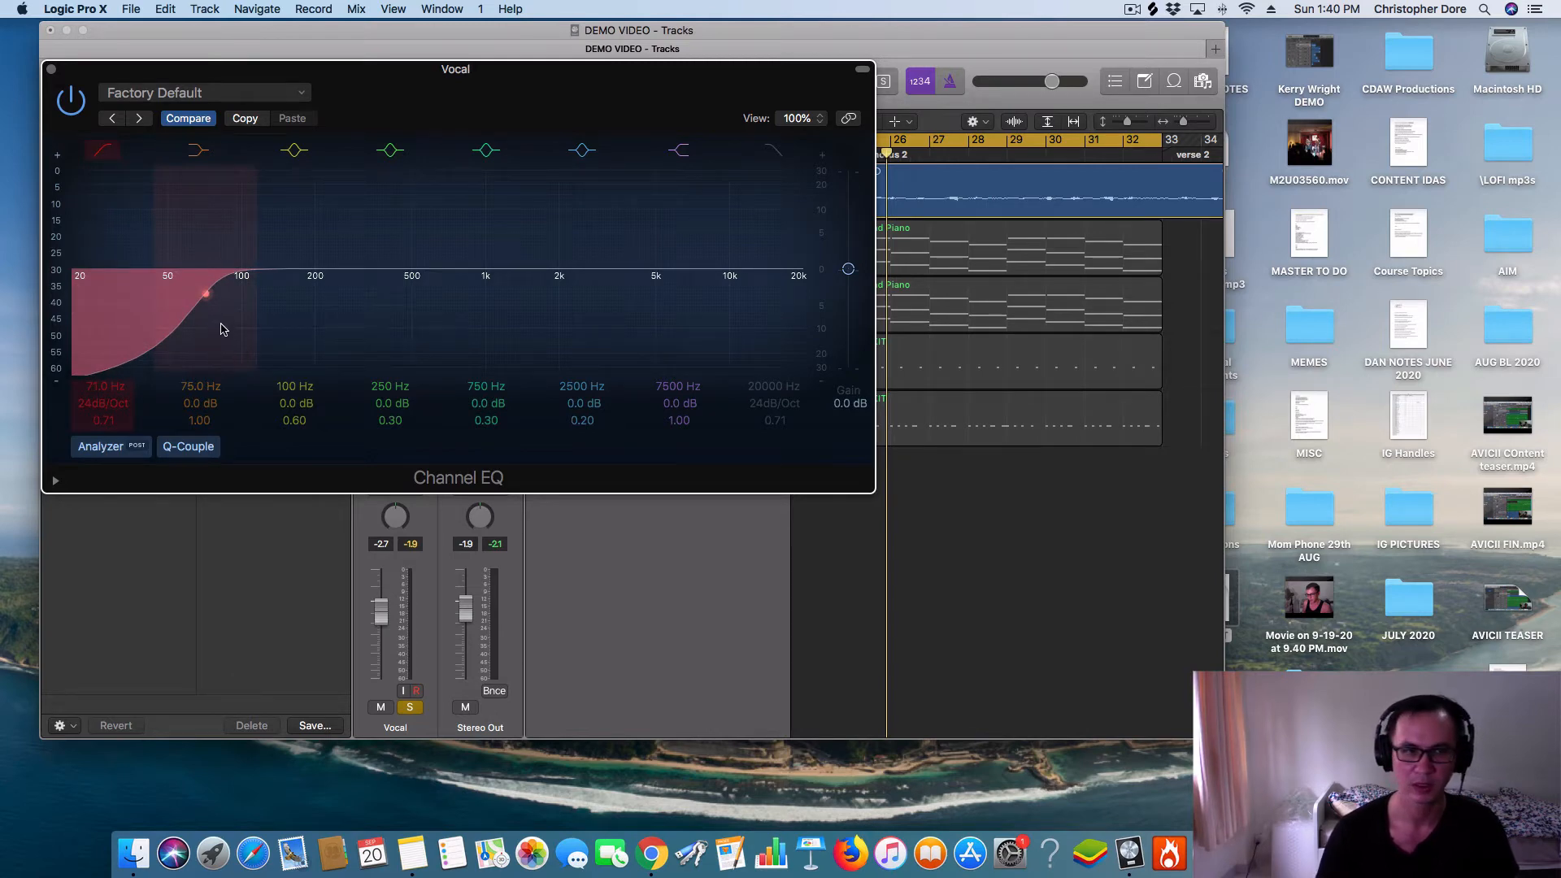
drag(223, 329, 251, 317)
- During playback, sweep the green low-mid EQ band and set it to a 6.5 dB cut at 305 Hz with a Q of 1.40
key(space)
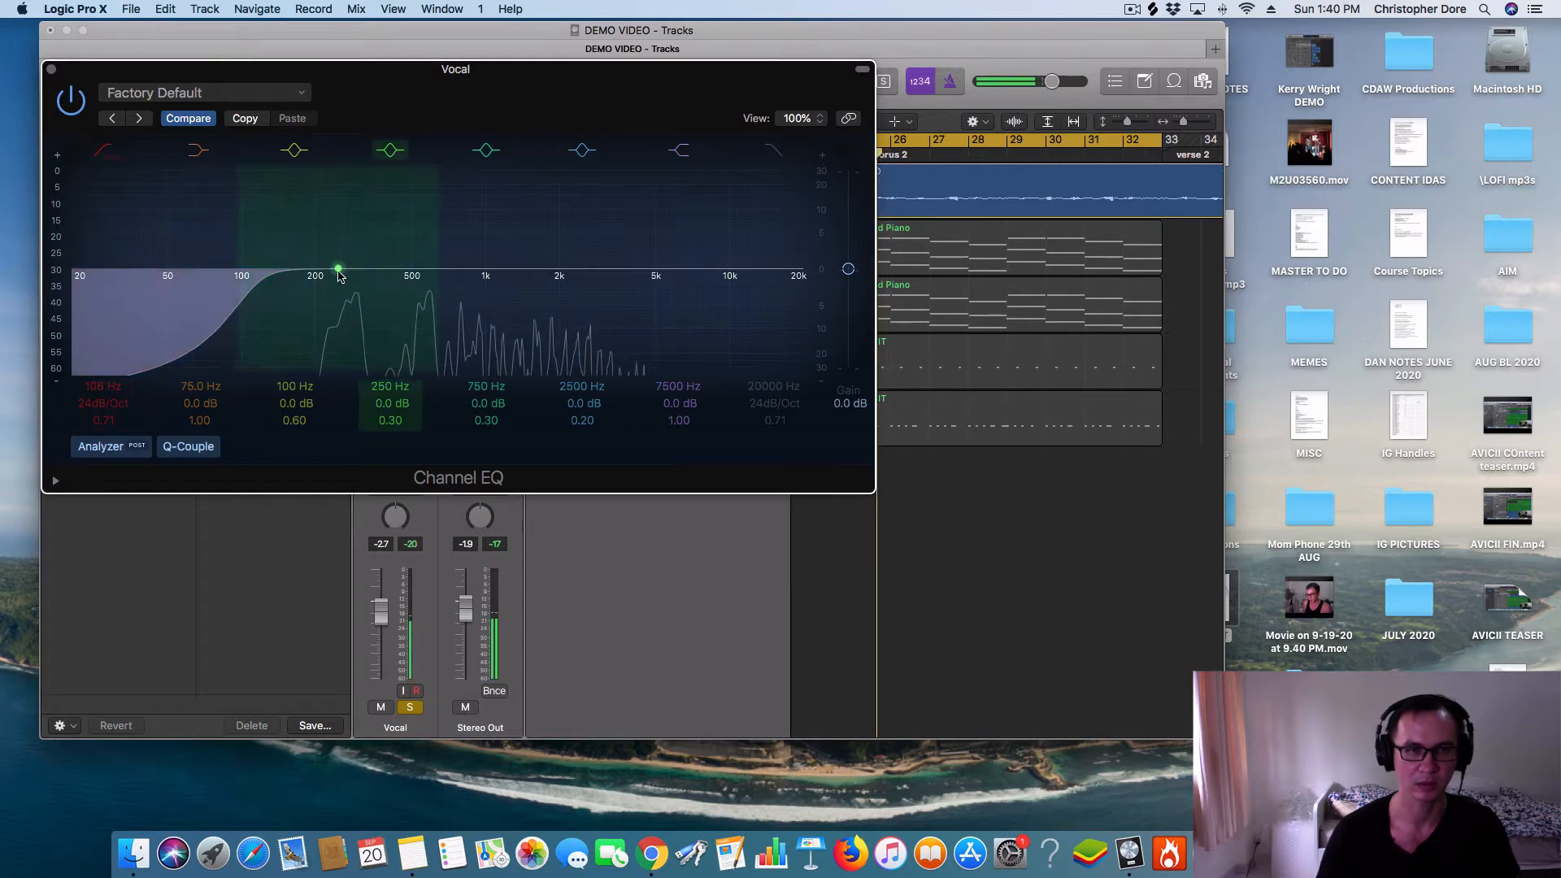
drag(339, 270, 401, 224)
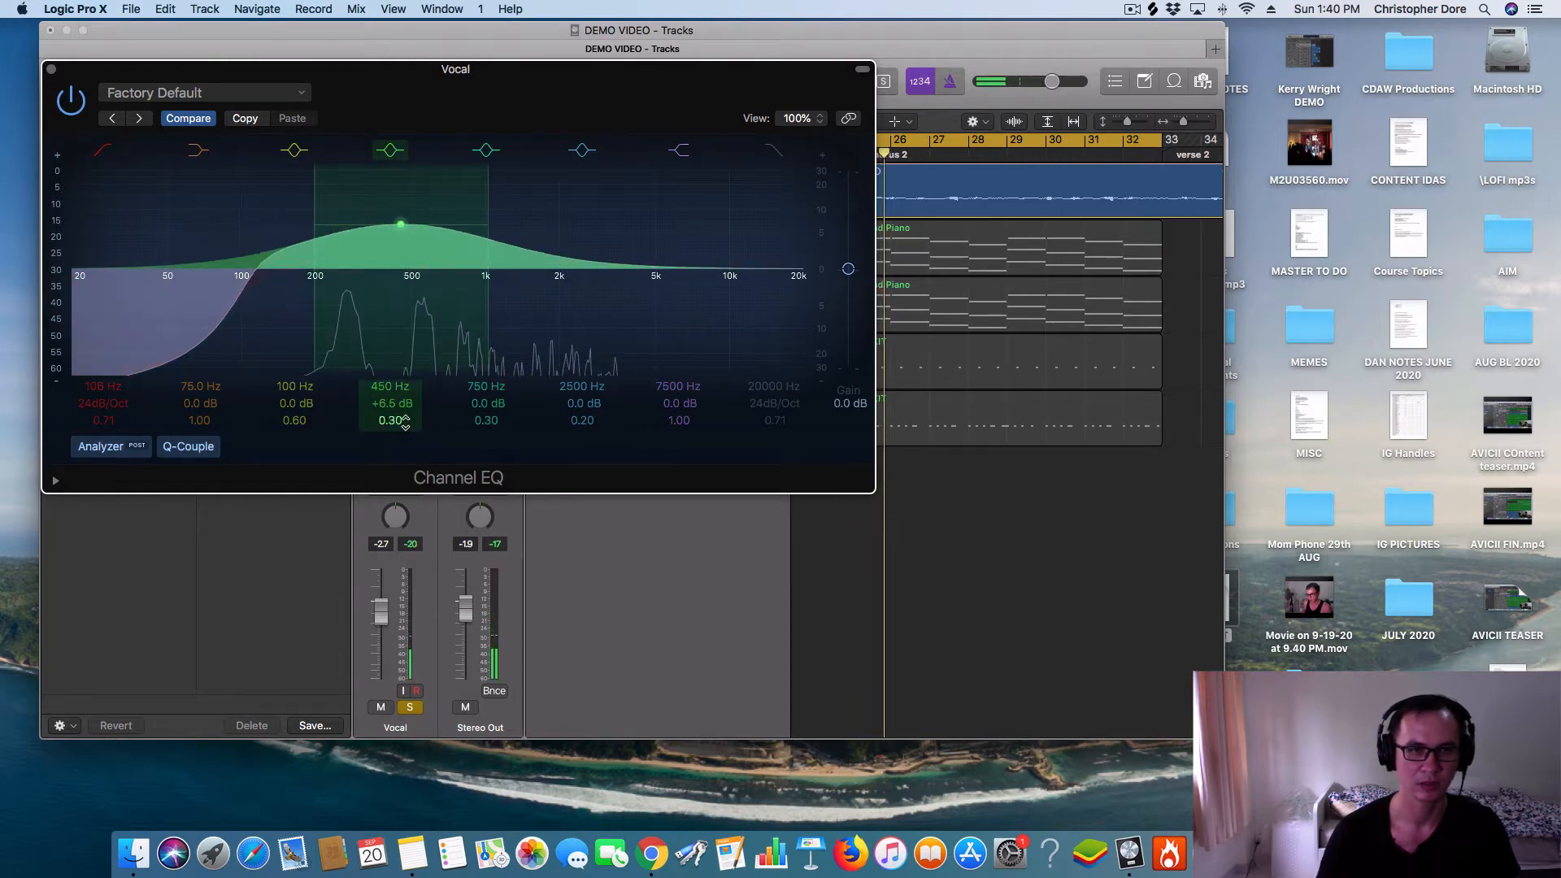
drag(404, 422, 404, 398)
drag(401, 224, 369, 287)
click(400, 424)
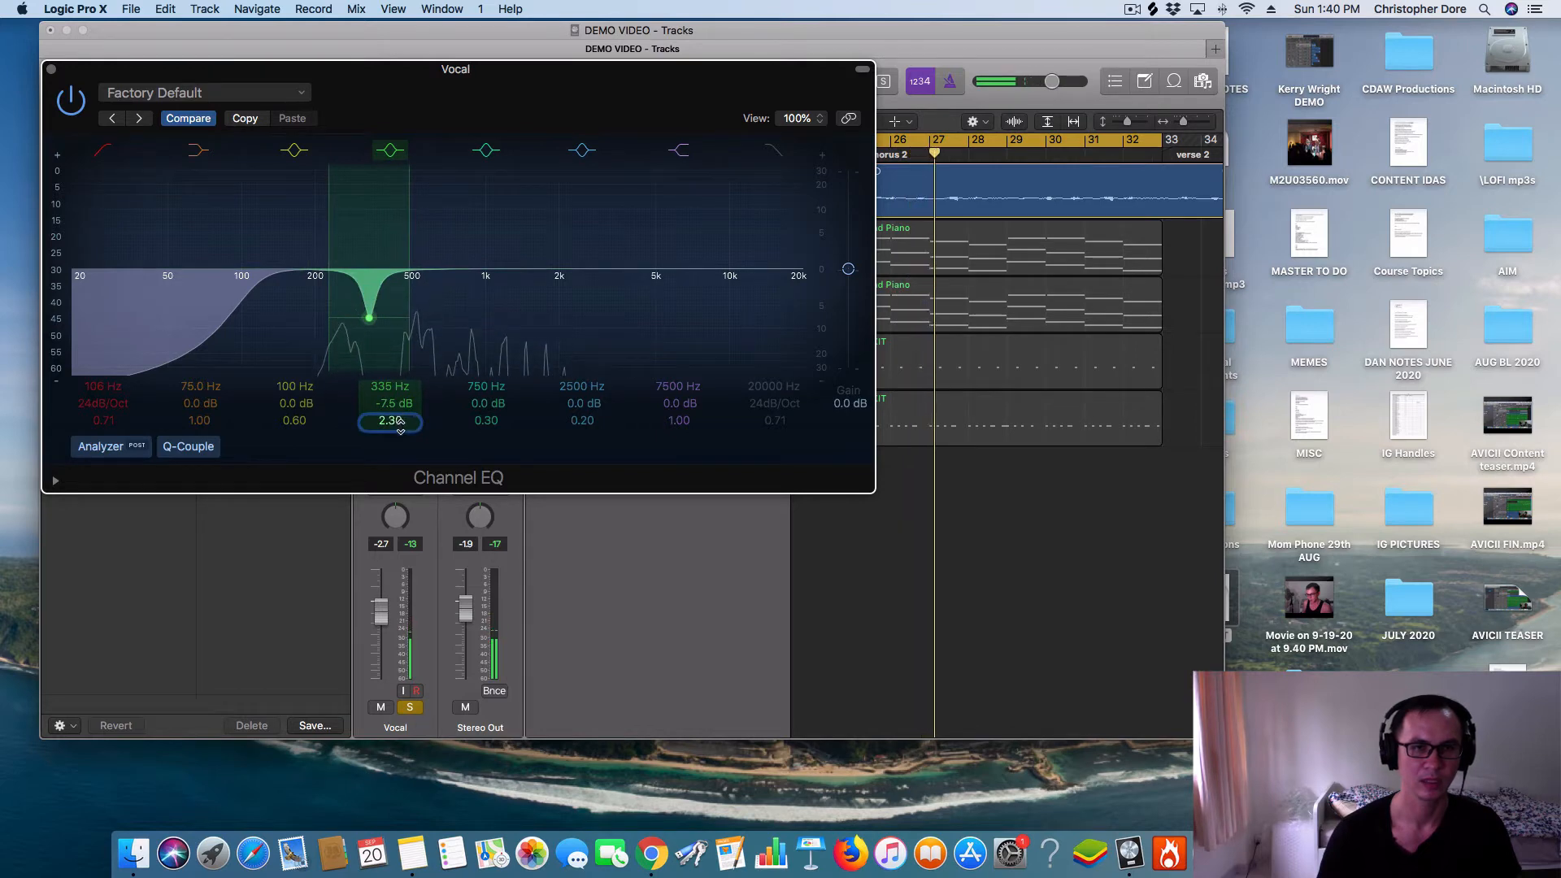
drag(400, 421, 400, 443)
drag(371, 335, 359, 329)
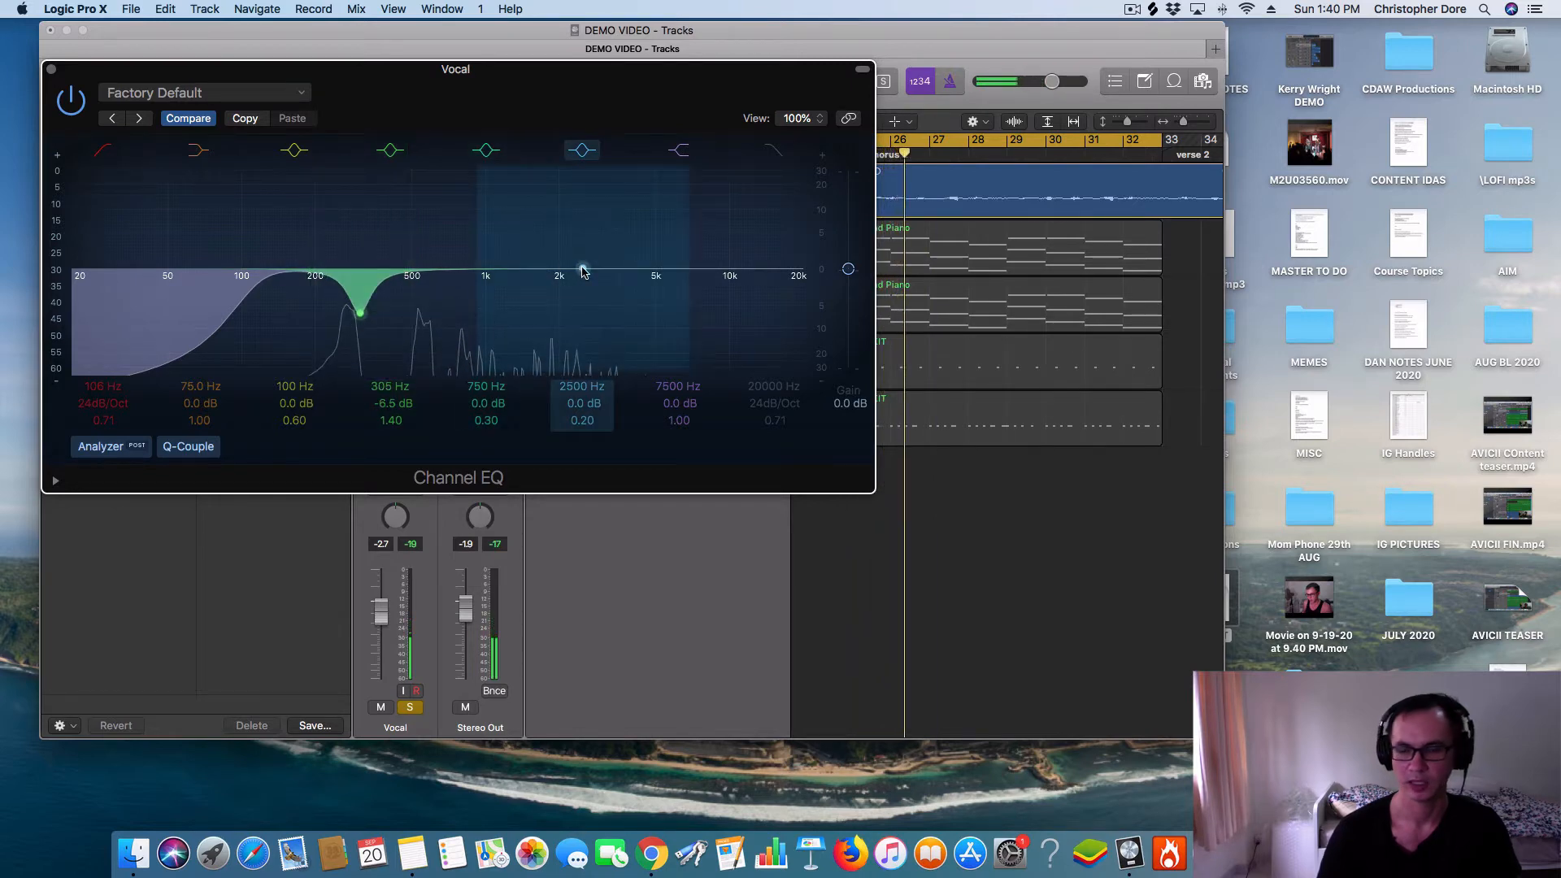
- Boost the blue upper-mid EQ band by 3.0 dB at 3100 Hz with a Q of 0.54
drag(582, 270, 603, 260)
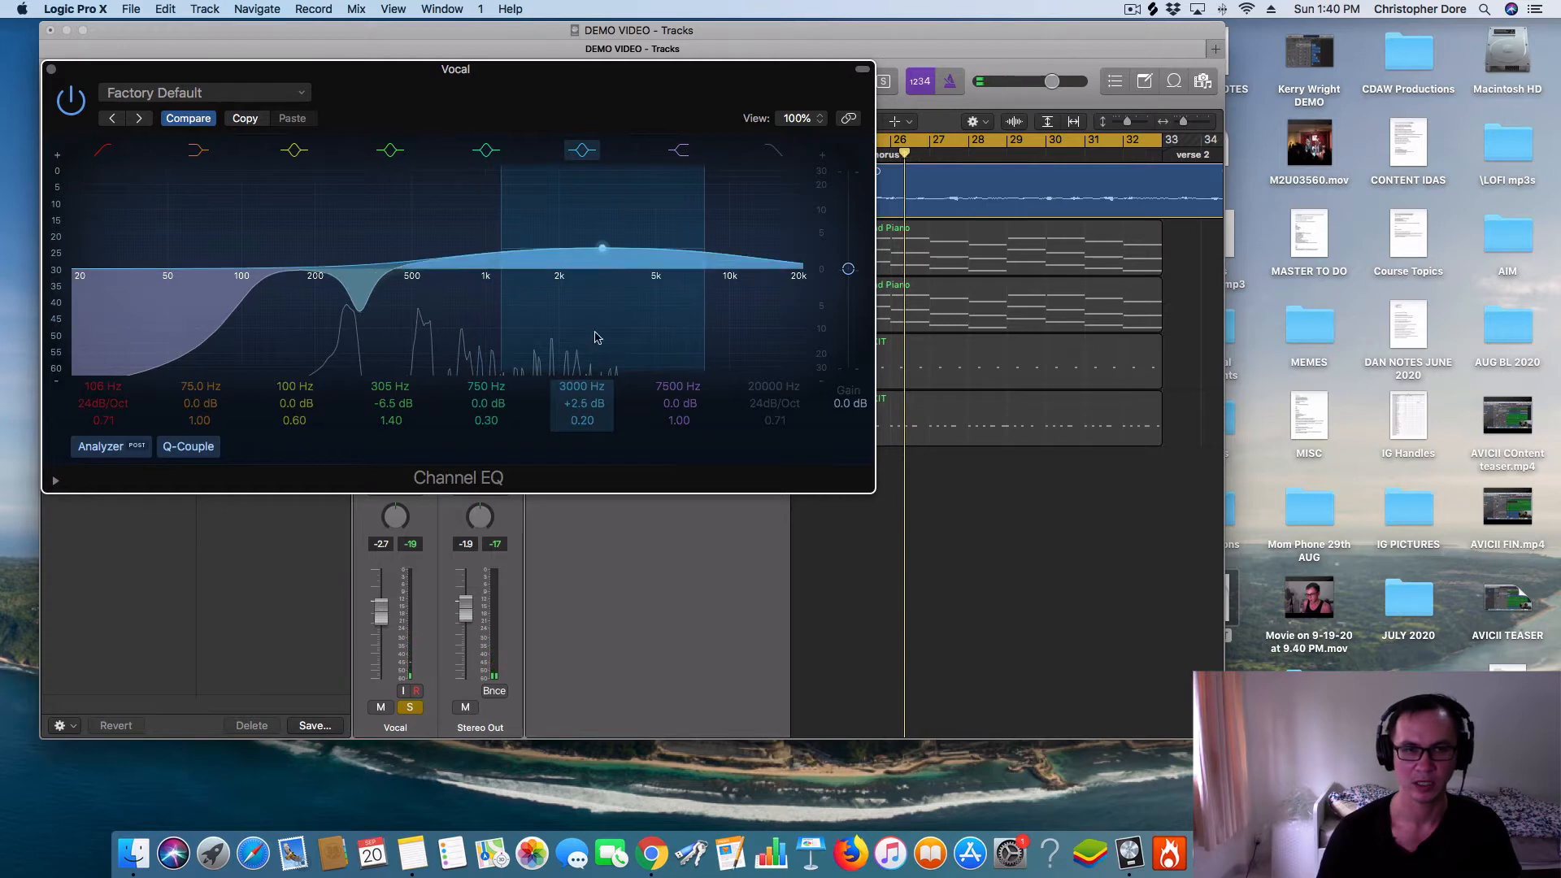
drag(584, 421, 592, 420)
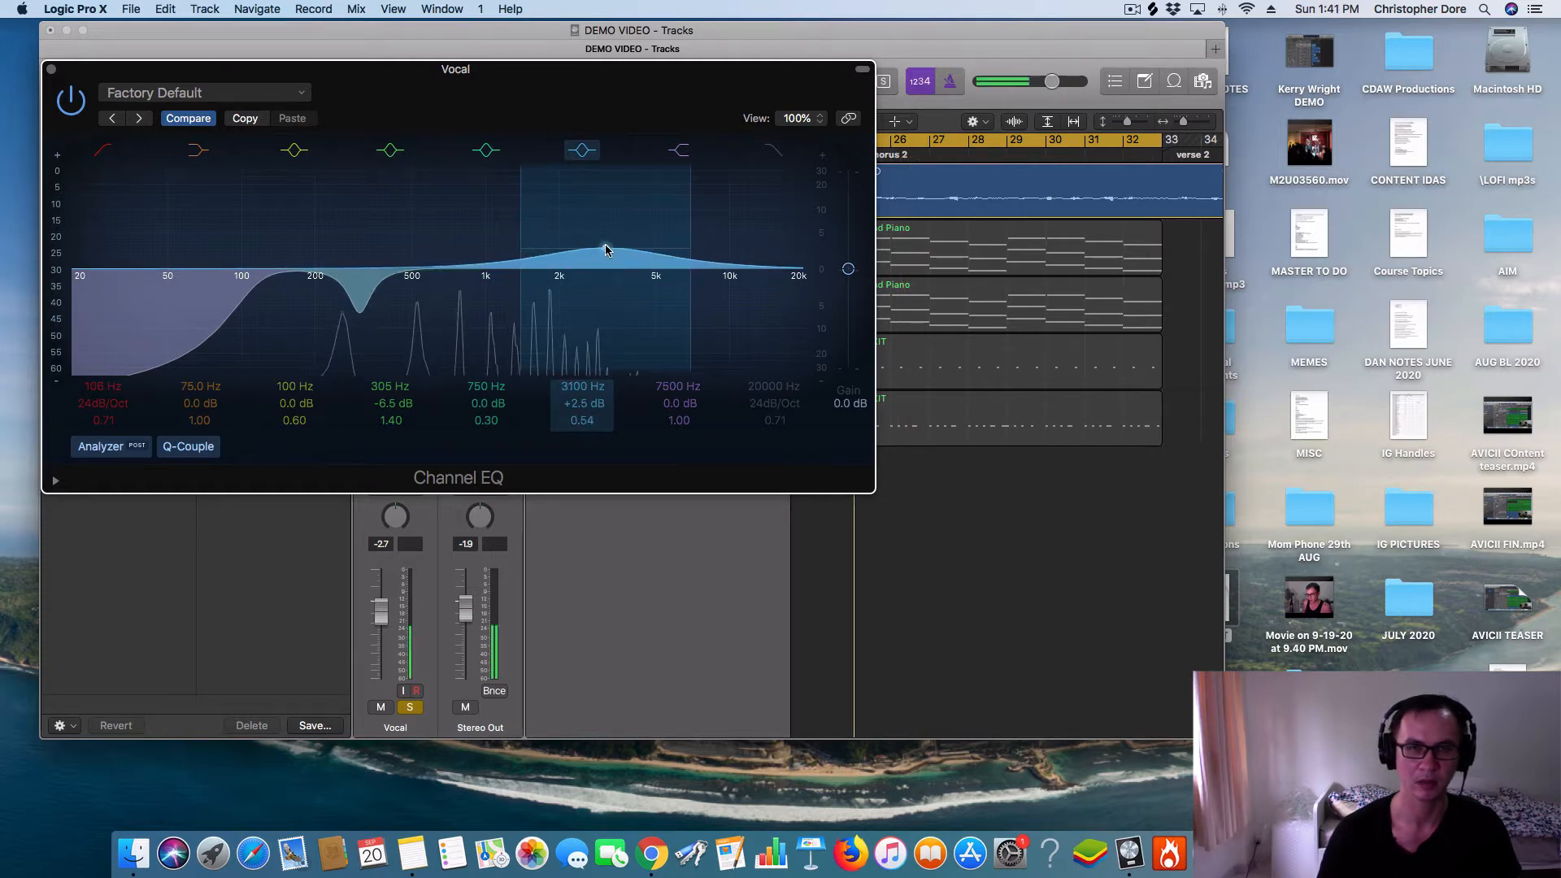
mouse_move(602, 245)
mouse_down()
mouse_move(551, 200)
mouse_move(647, 205)
mouse_move(606, 244)
mouse_up()
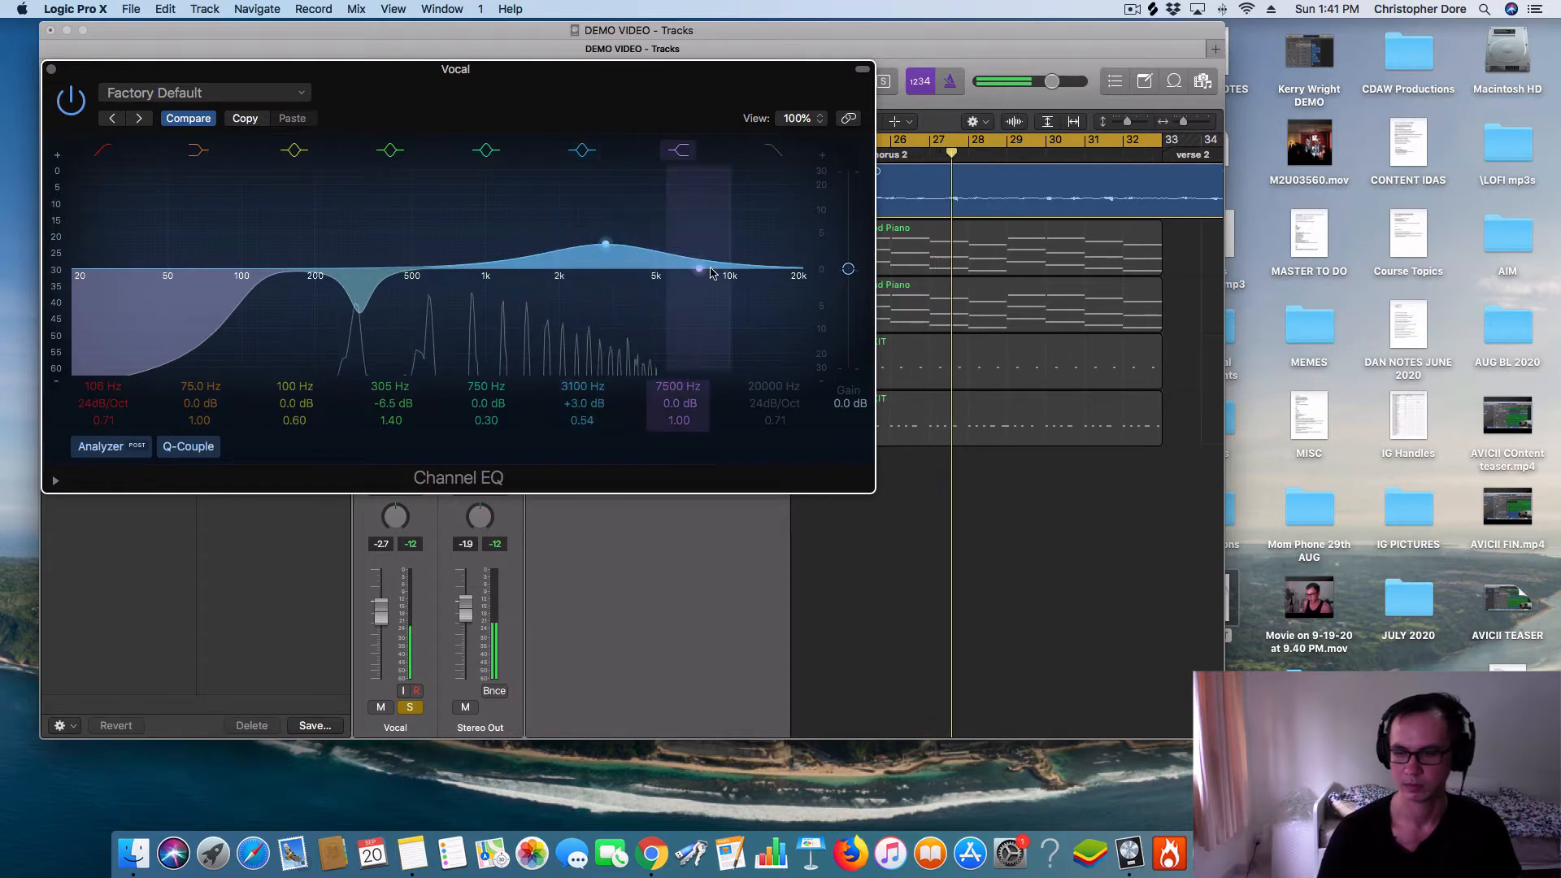
- Boost the high-shelf band by 5.0 dB at 11600 Hz and adjust the upper-mid band to +3.5 dB at 3050 Hz
drag(712, 273, 743, 244)
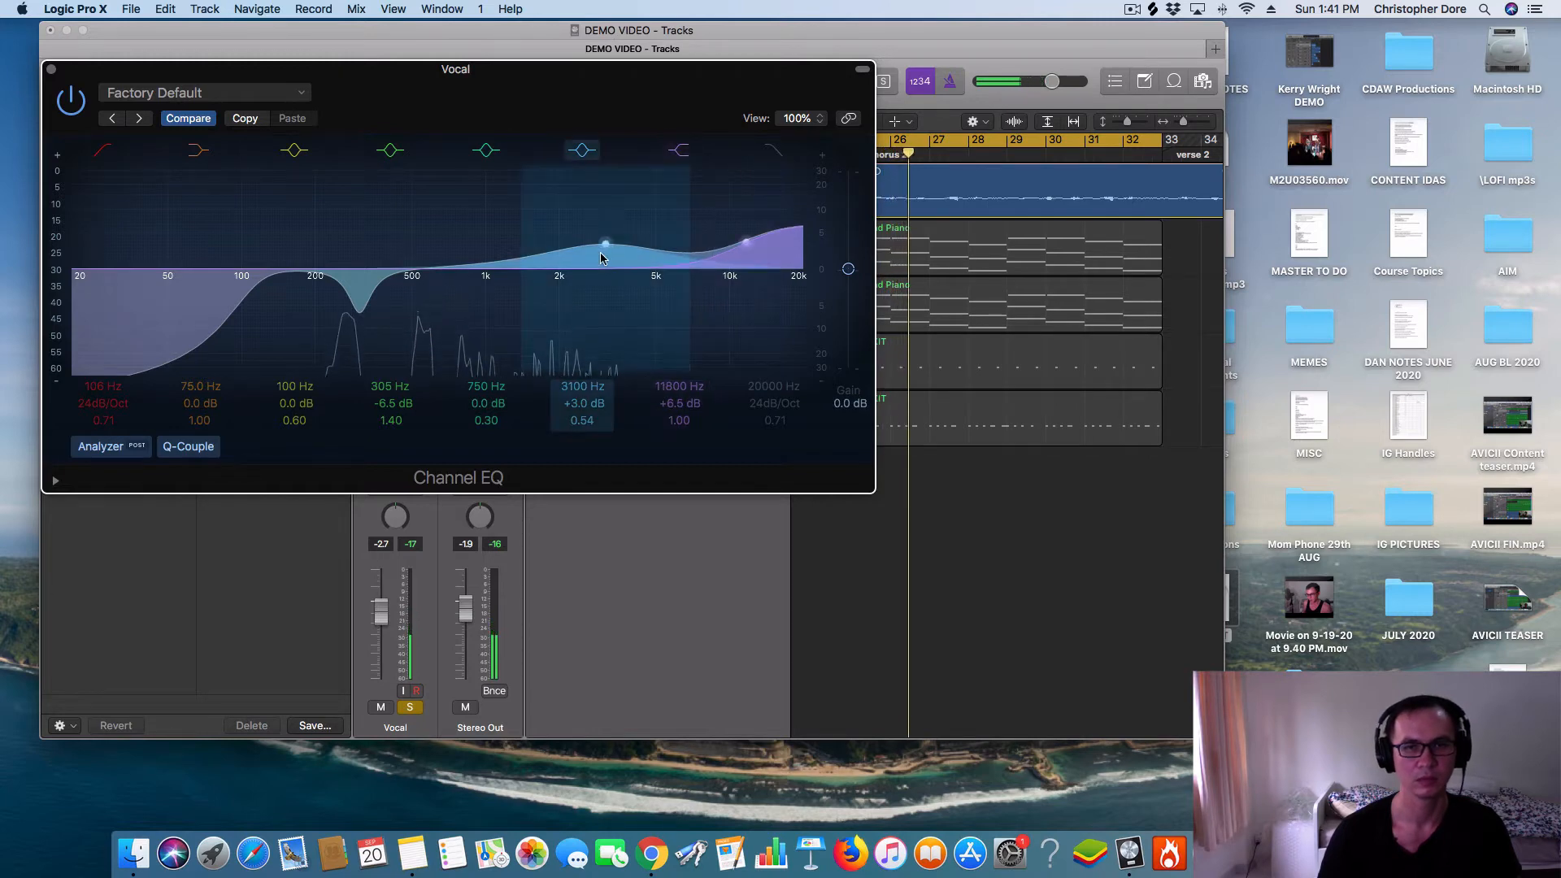
drag(600, 252, 602, 246)
drag(746, 243, 743, 249)
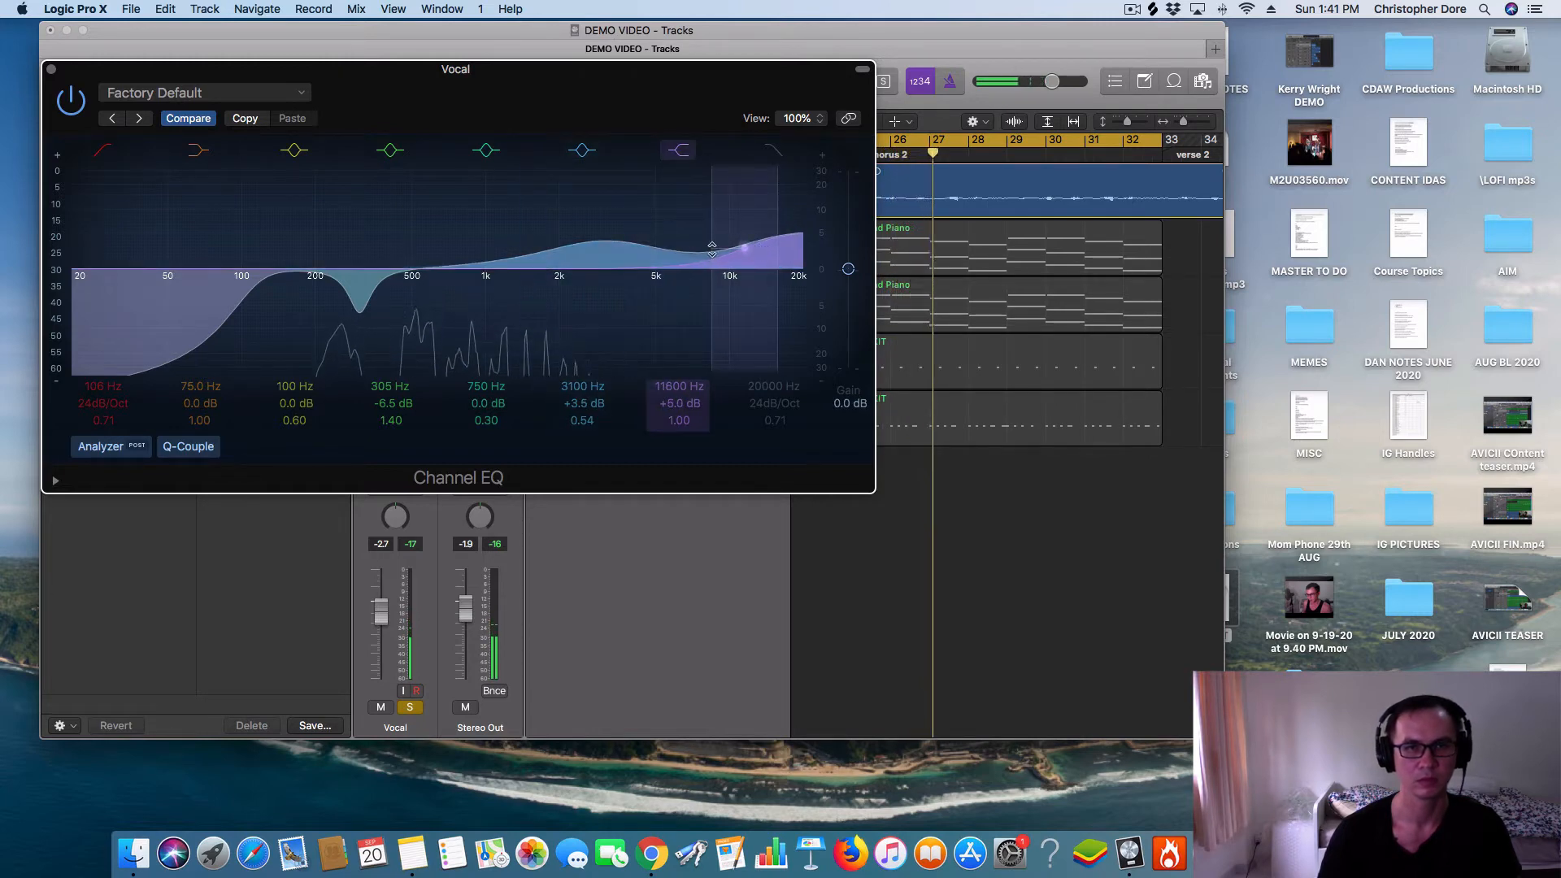
drag(601, 249, 599, 248)
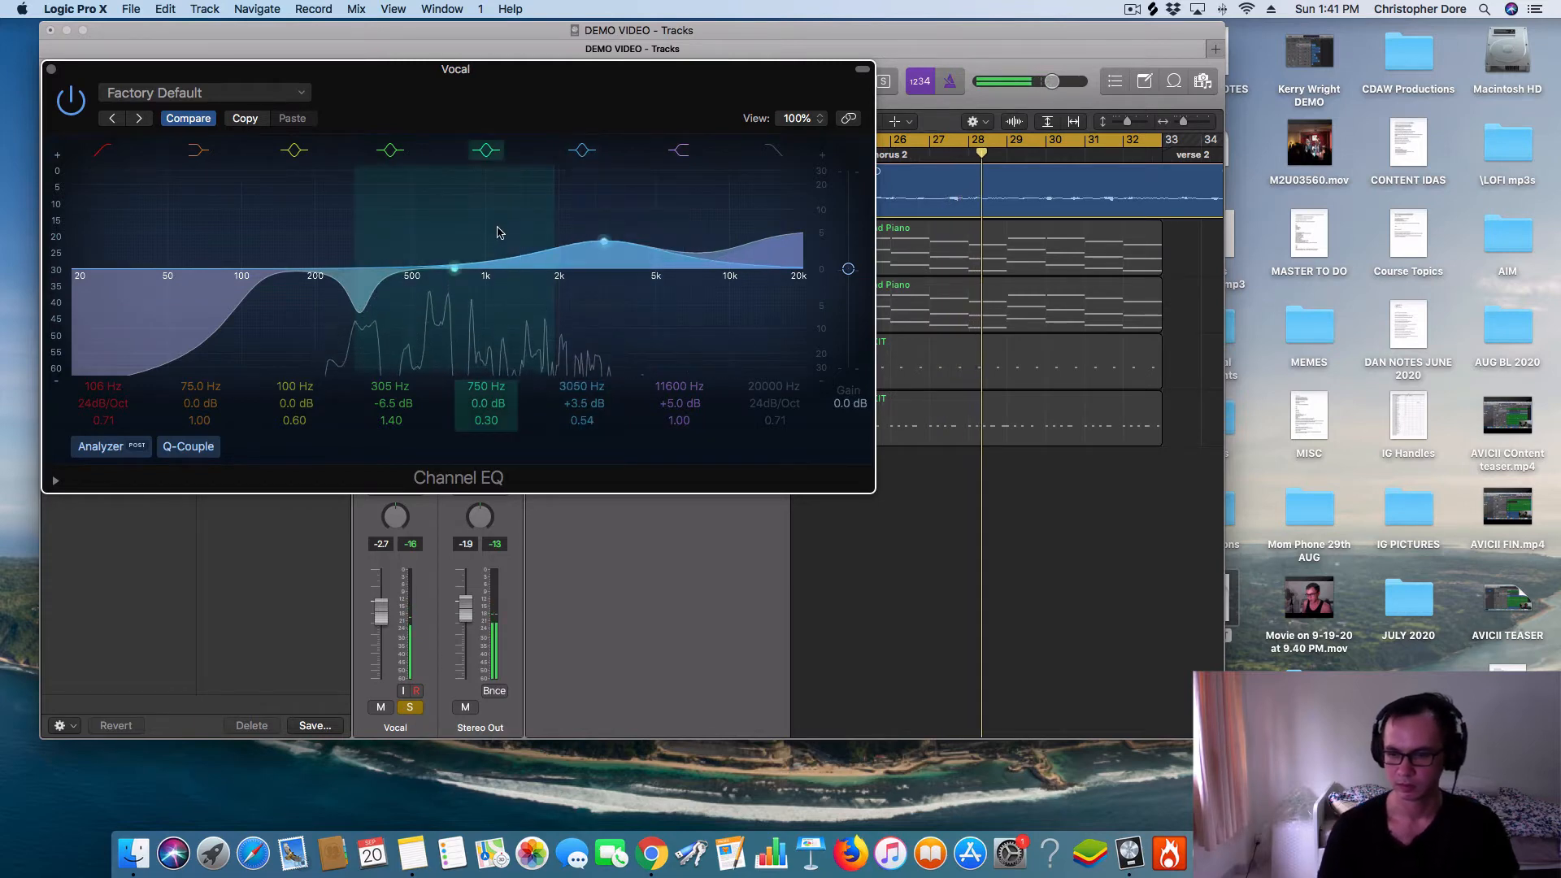
- Bypass and re-enable the Channel EQ during playback to compare the vocal with and without it, and close its window
click(72, 104)
key(space)
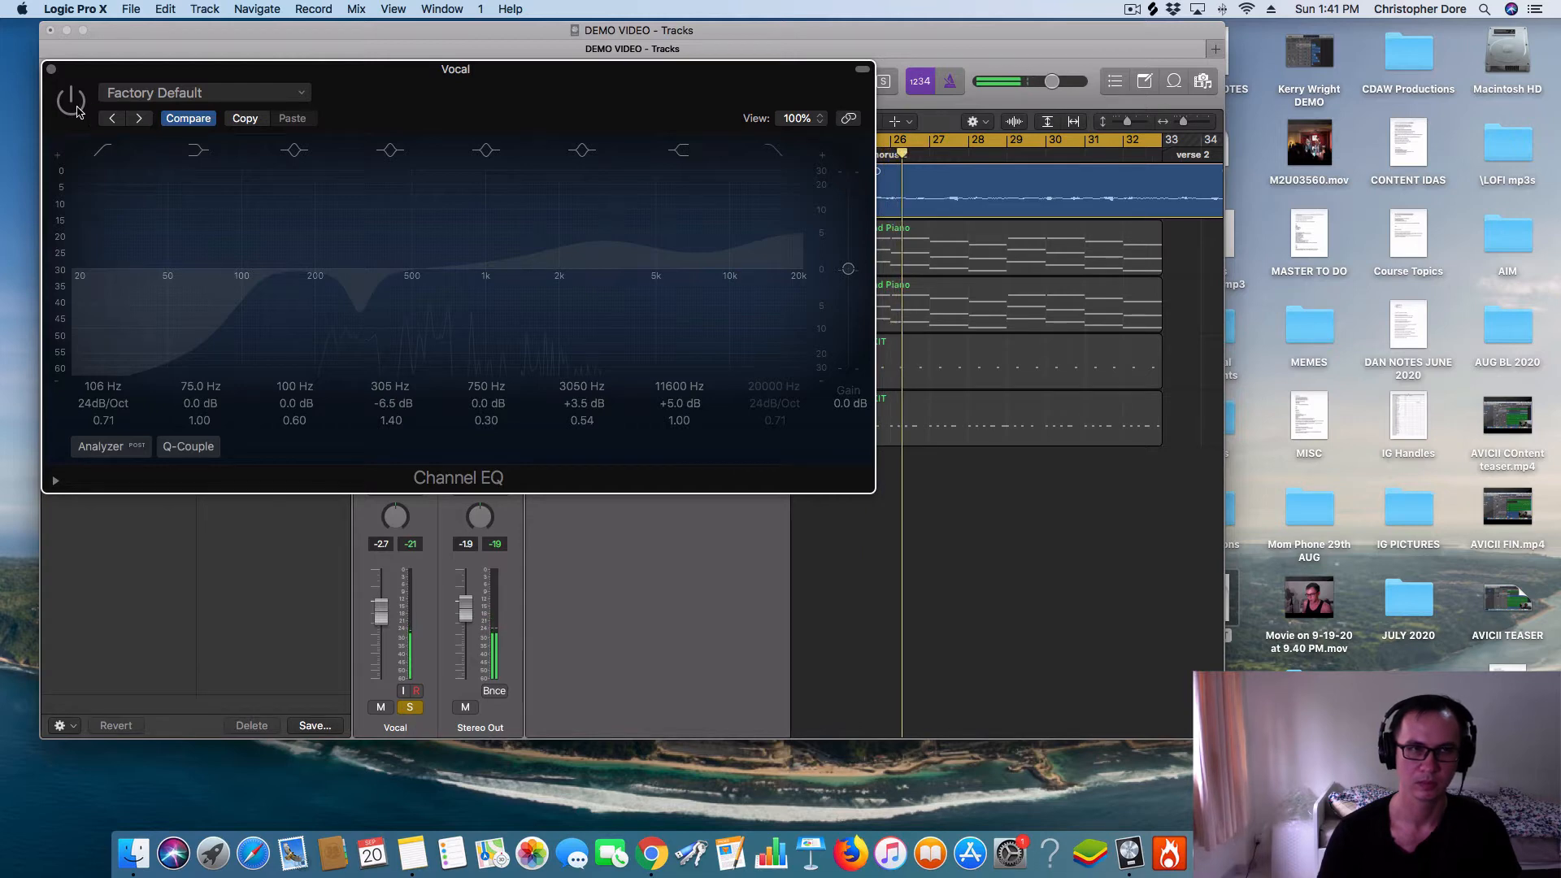
click(78, 110)
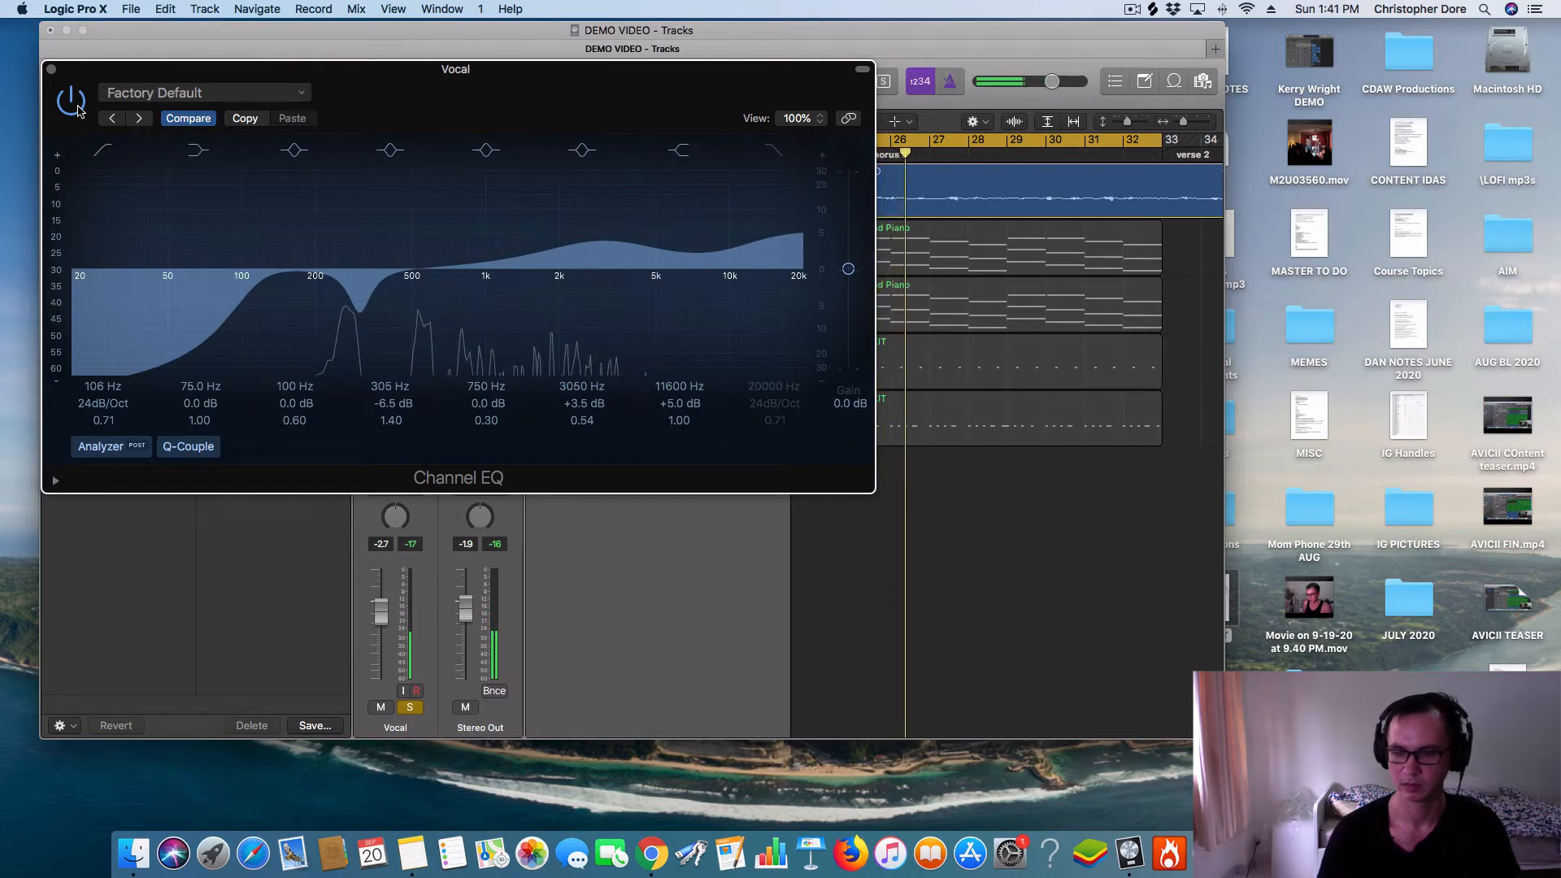
click(78, 107)
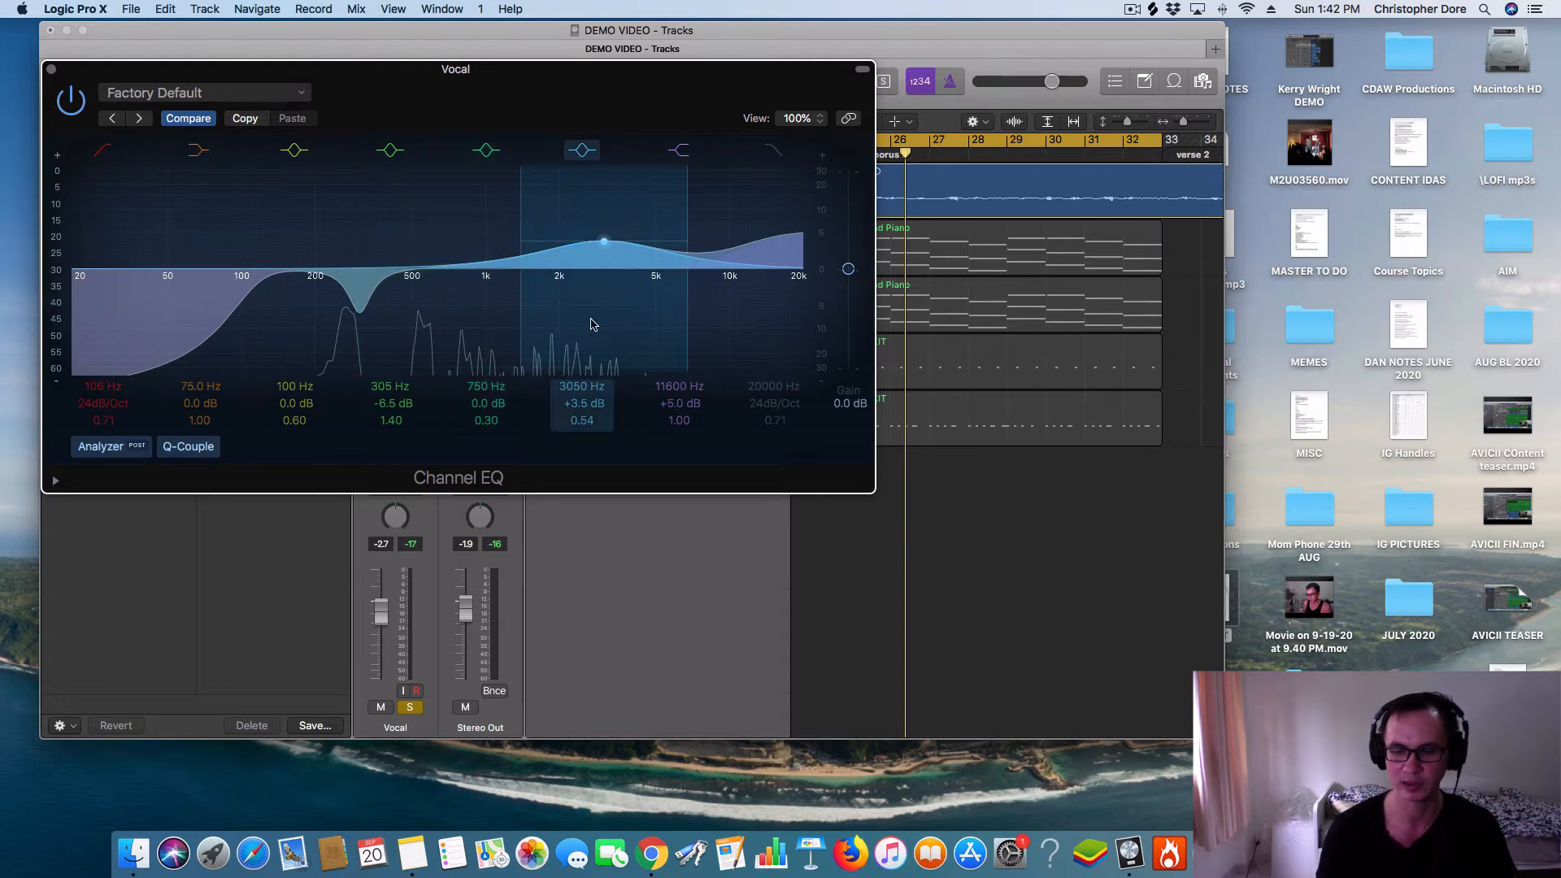
click(50, 69)
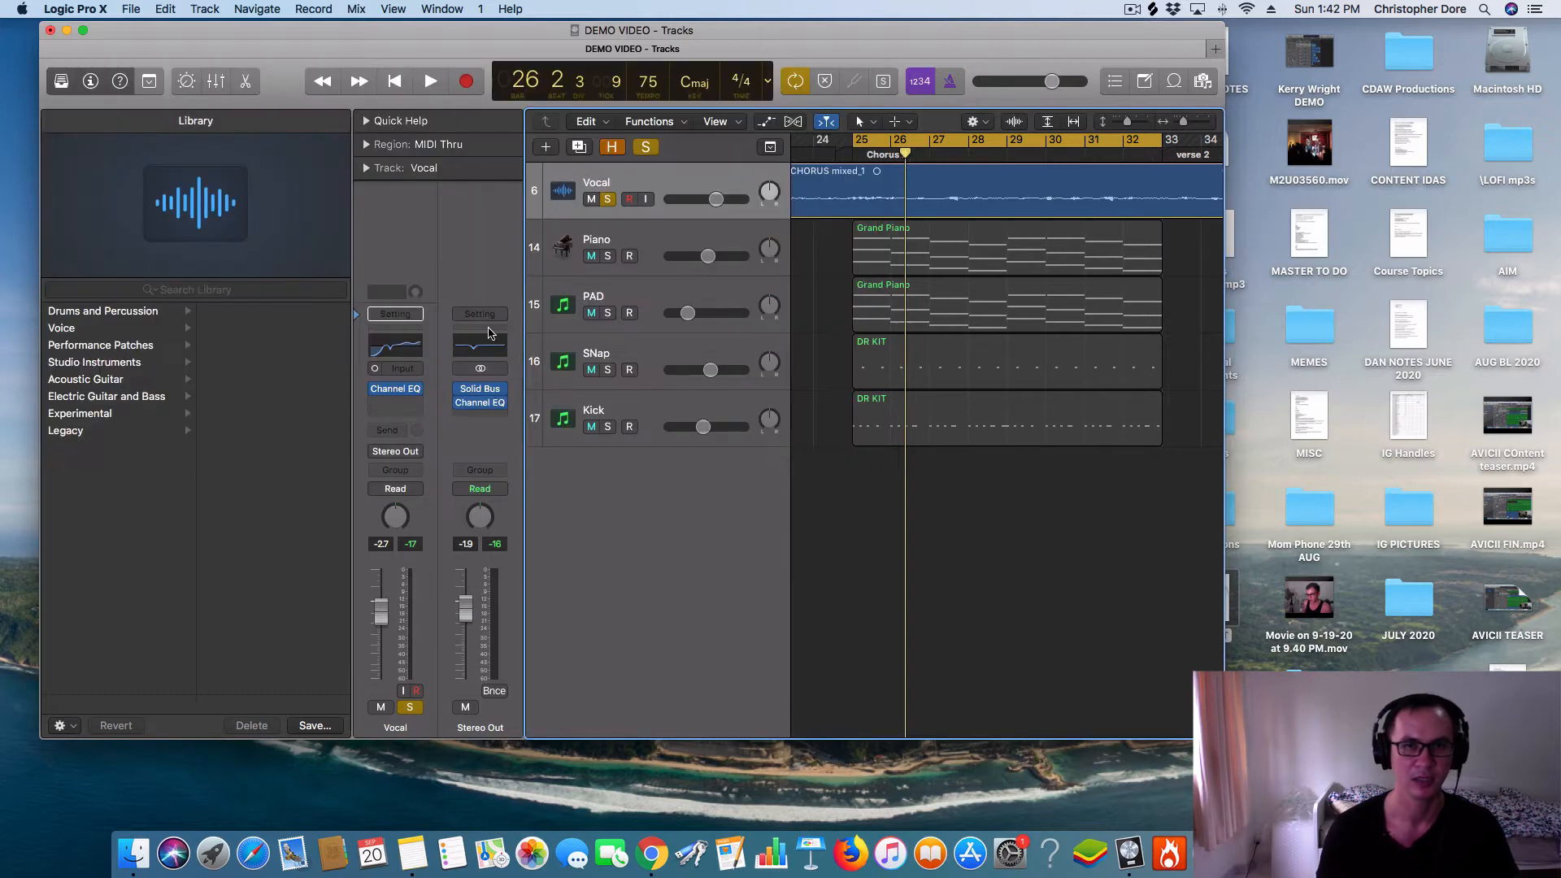
- Insert a mono Compressor below the Channel EQ on the Vocal track and set its ratio to 3.1:1
click(397, 399)
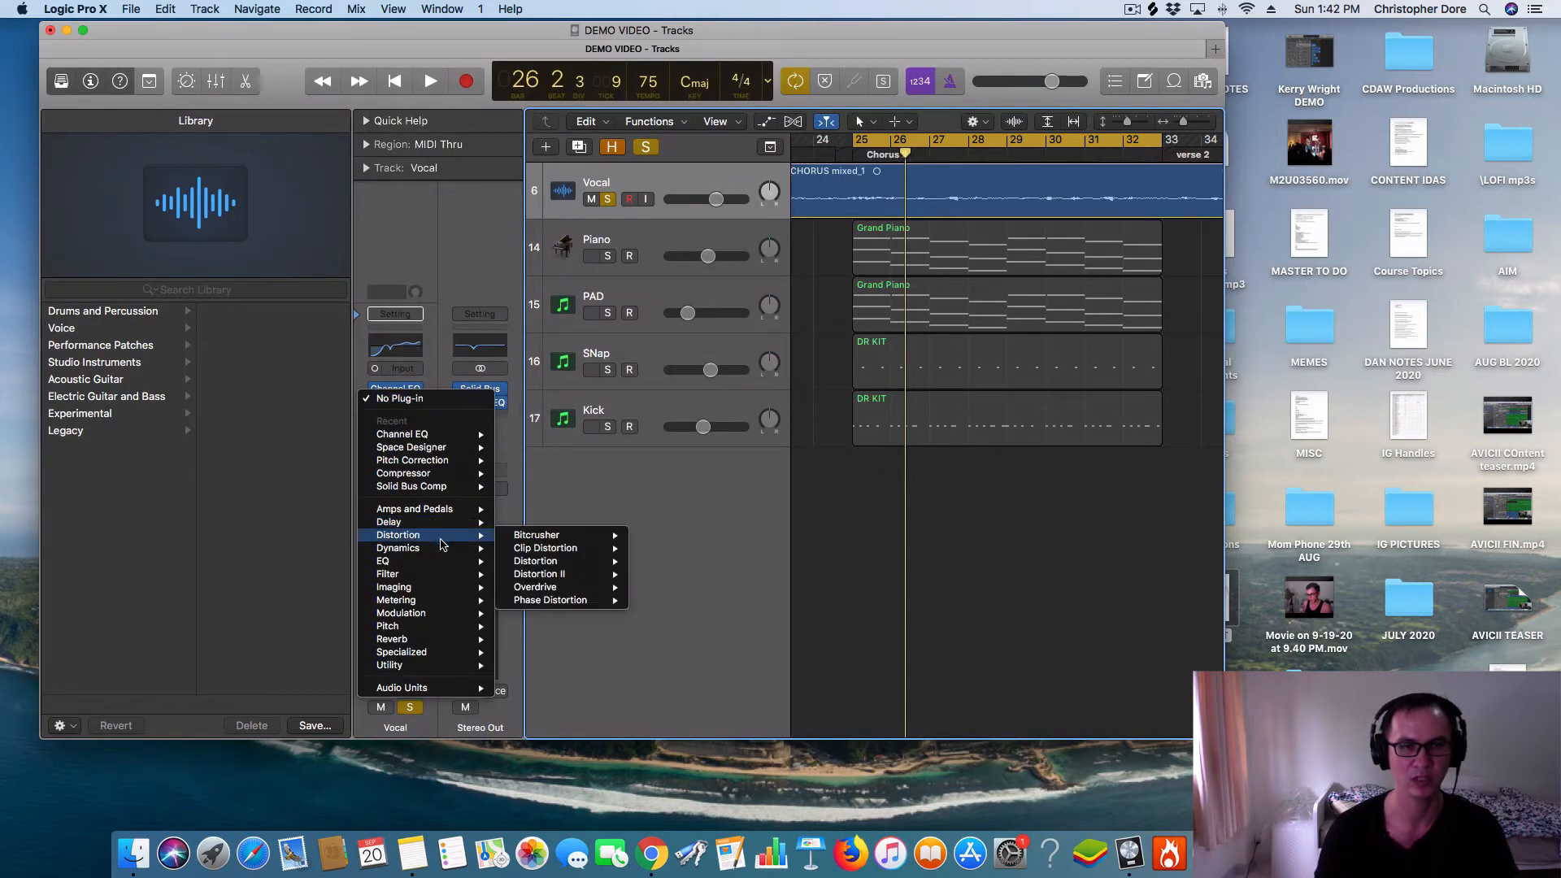
mouse_move(443, 553)
mouse_move(525, 561)
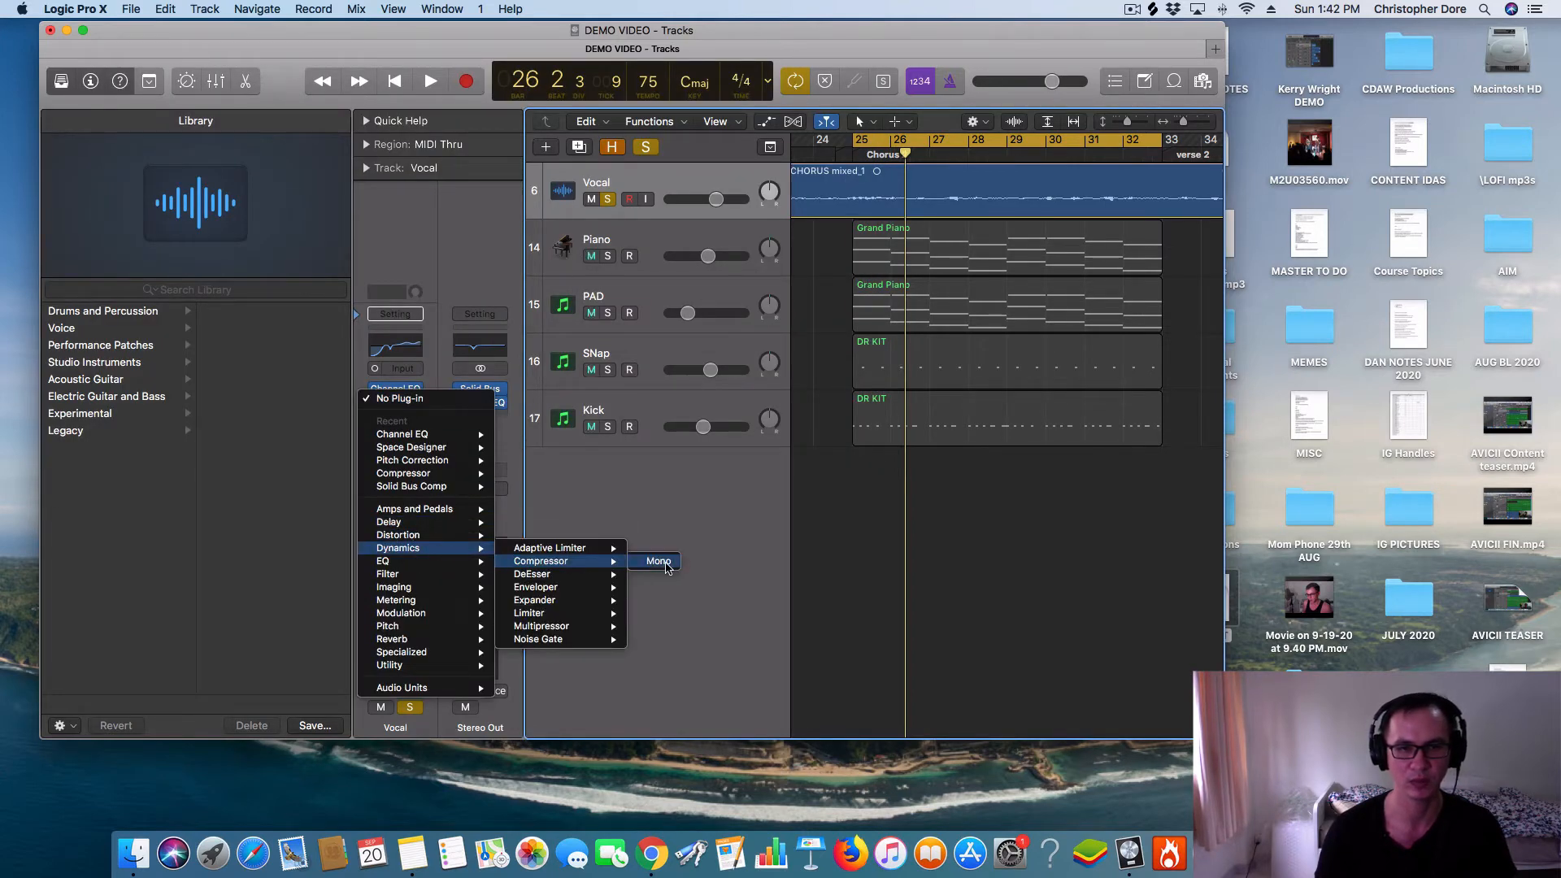
click(661, 562)
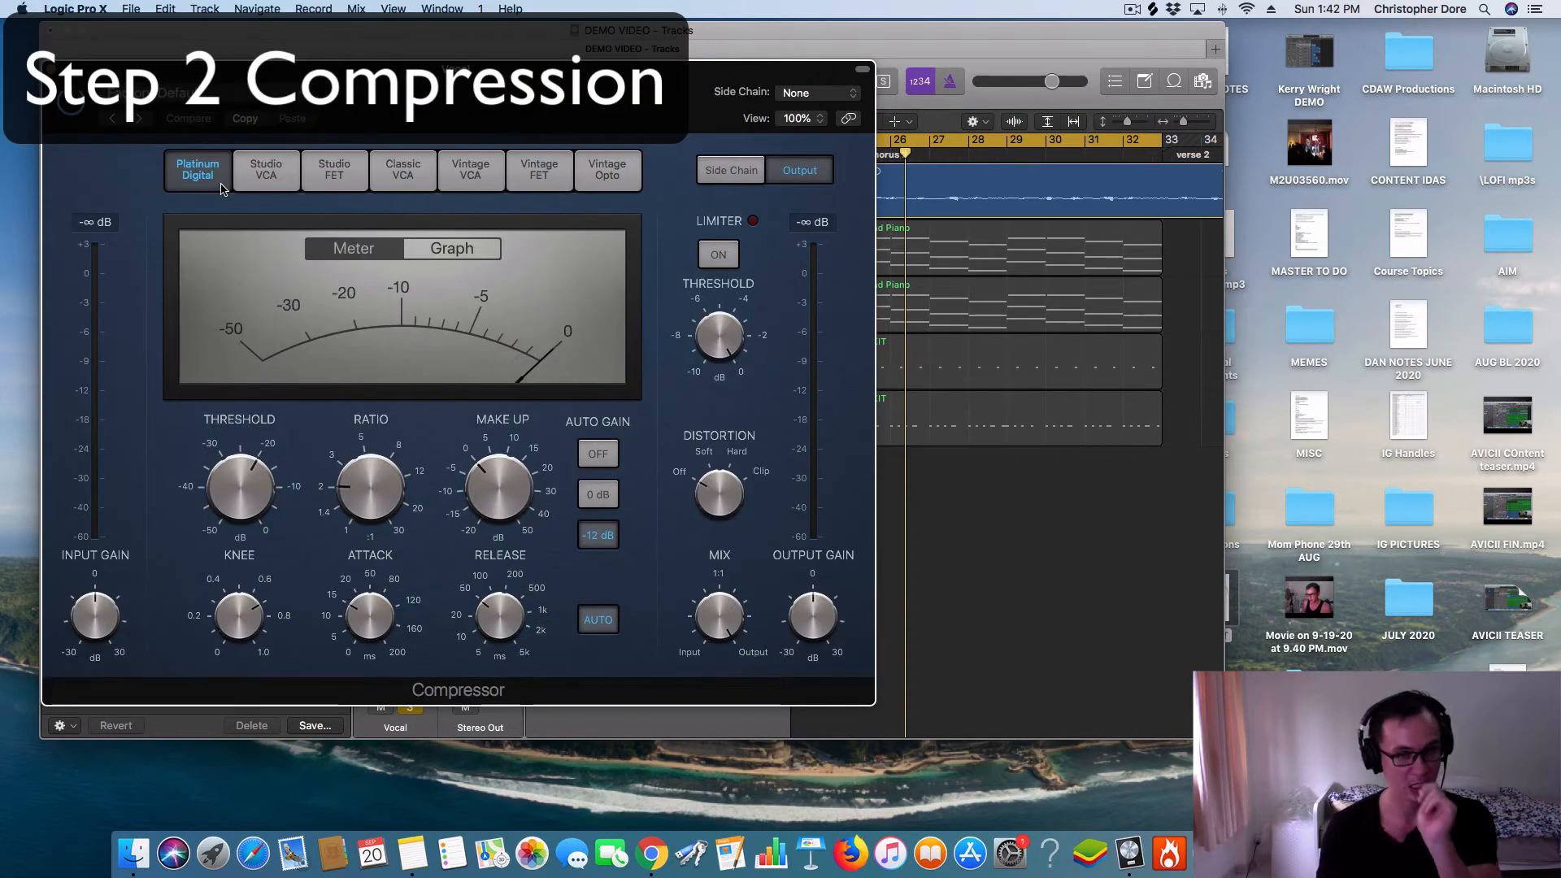
drag(345, 476, 366, 503)
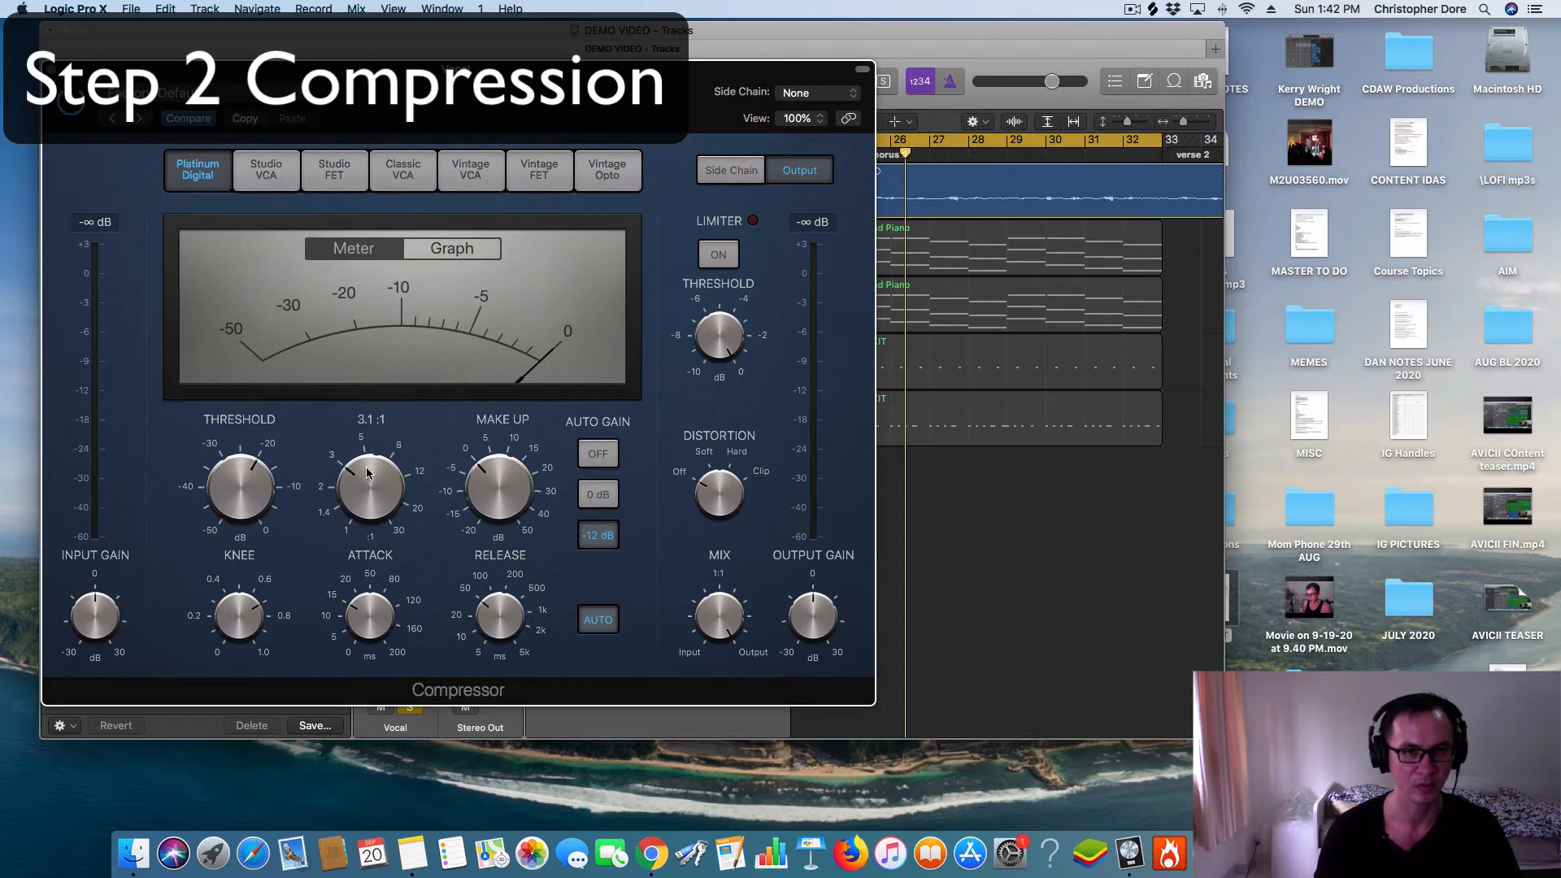
click(371, 615)
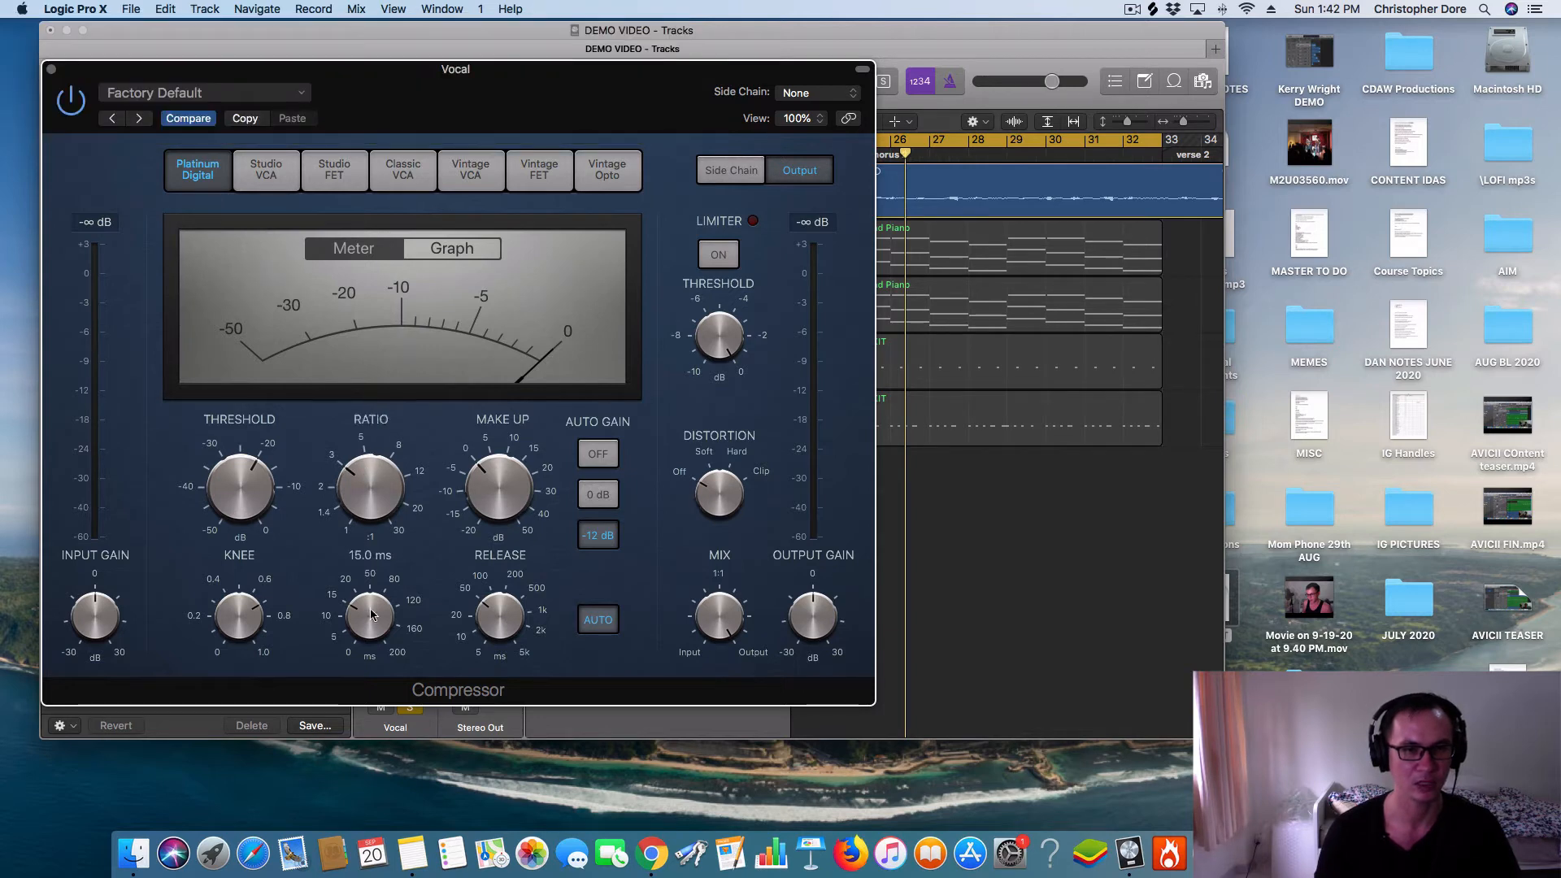
- Set the compressor's threshold to -31 dB while listening to the vocal, and close the plug-in window
click(264, 493)
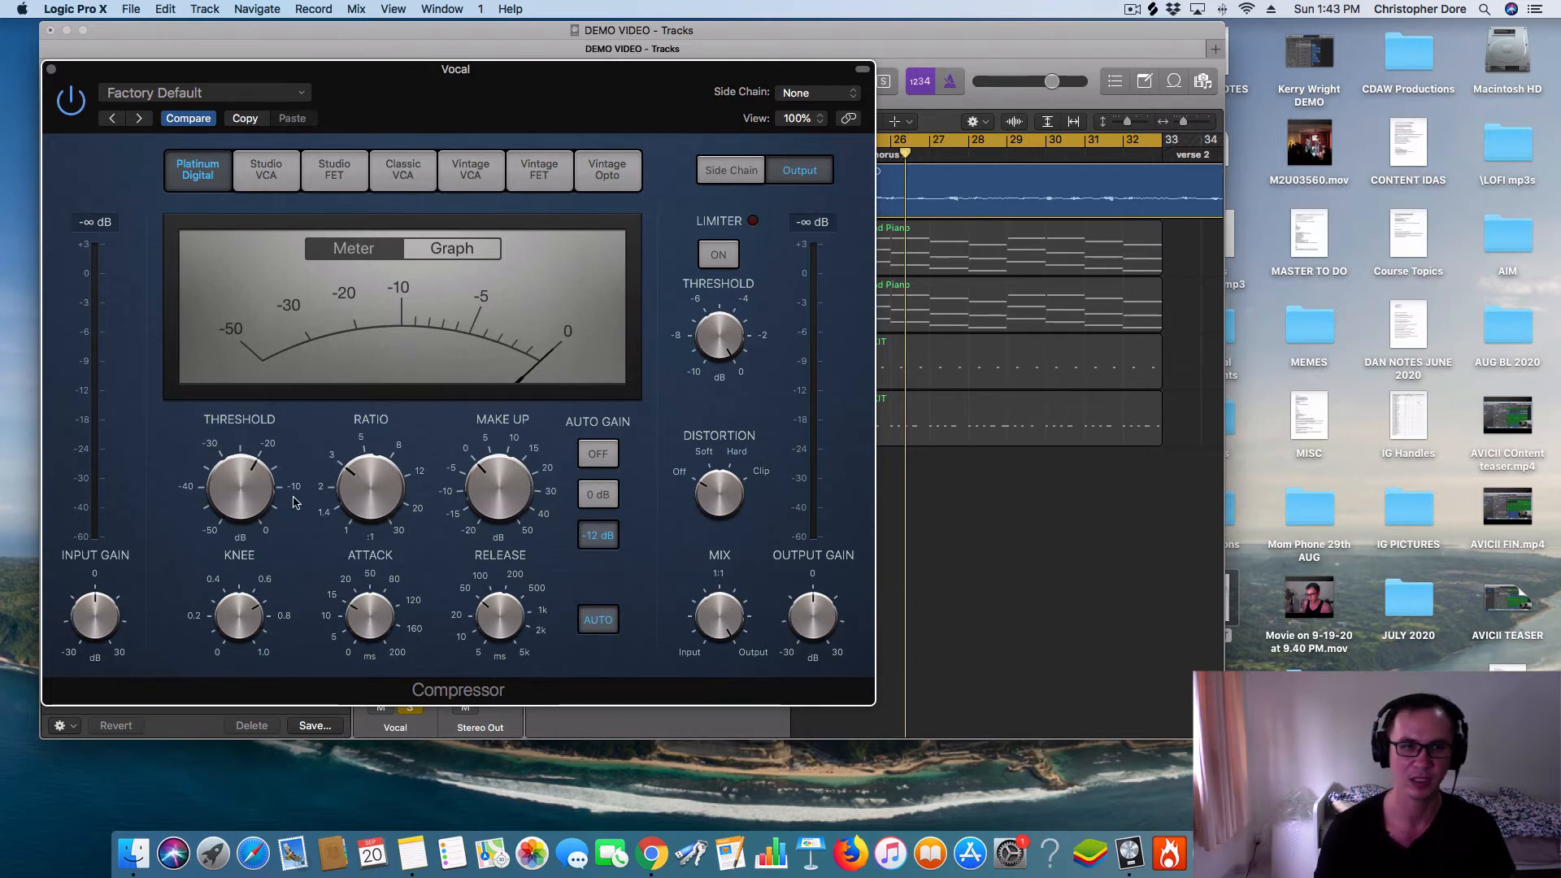
mouse_move(260, 491)
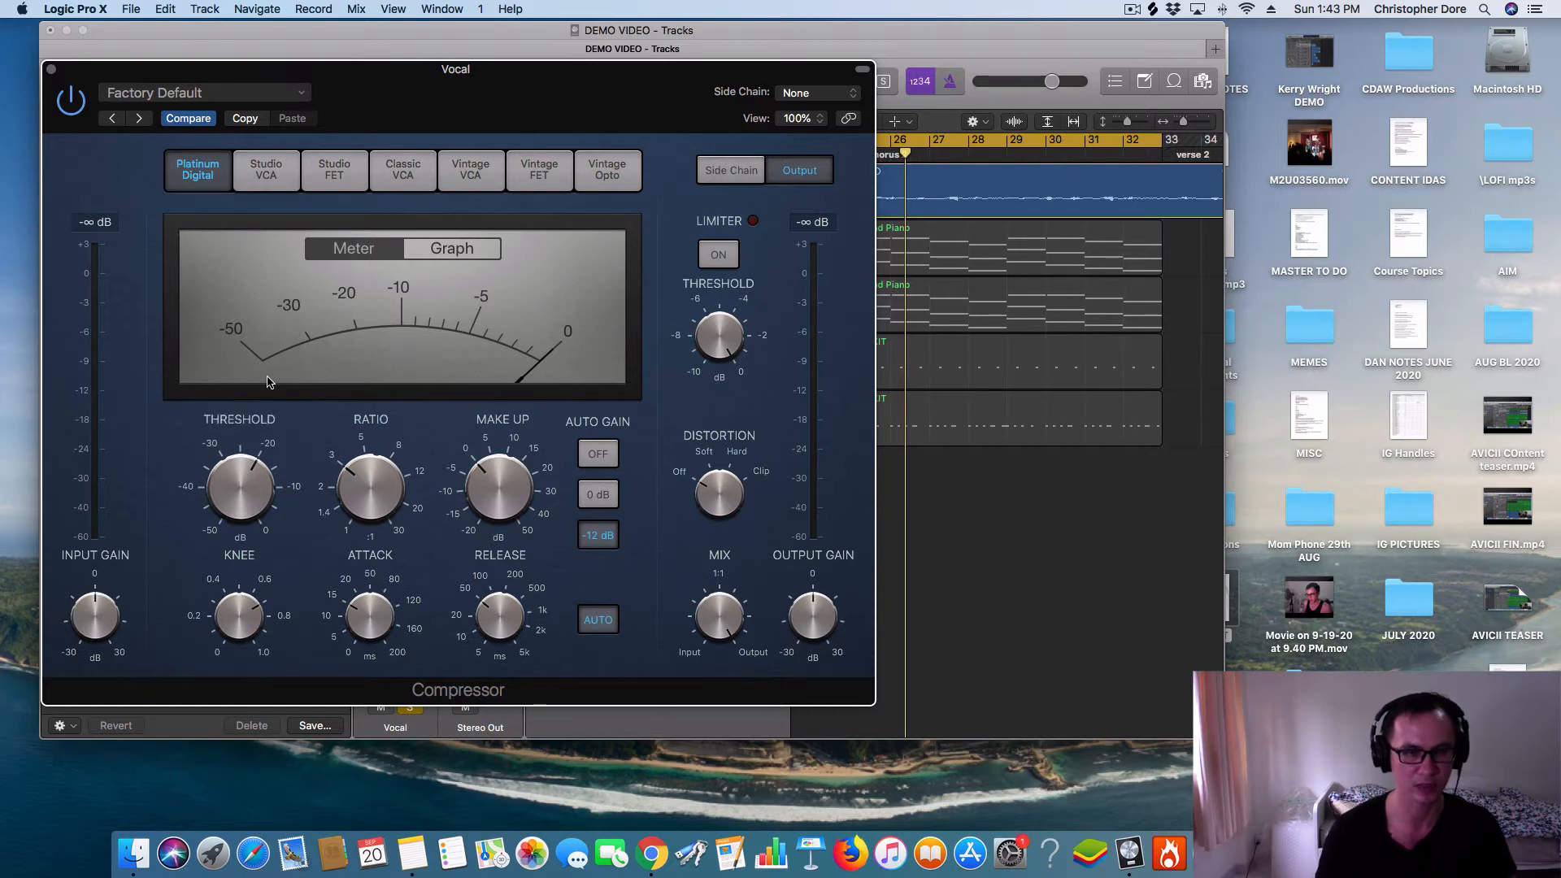
key(space)
drag(239, 486, 232, 531)
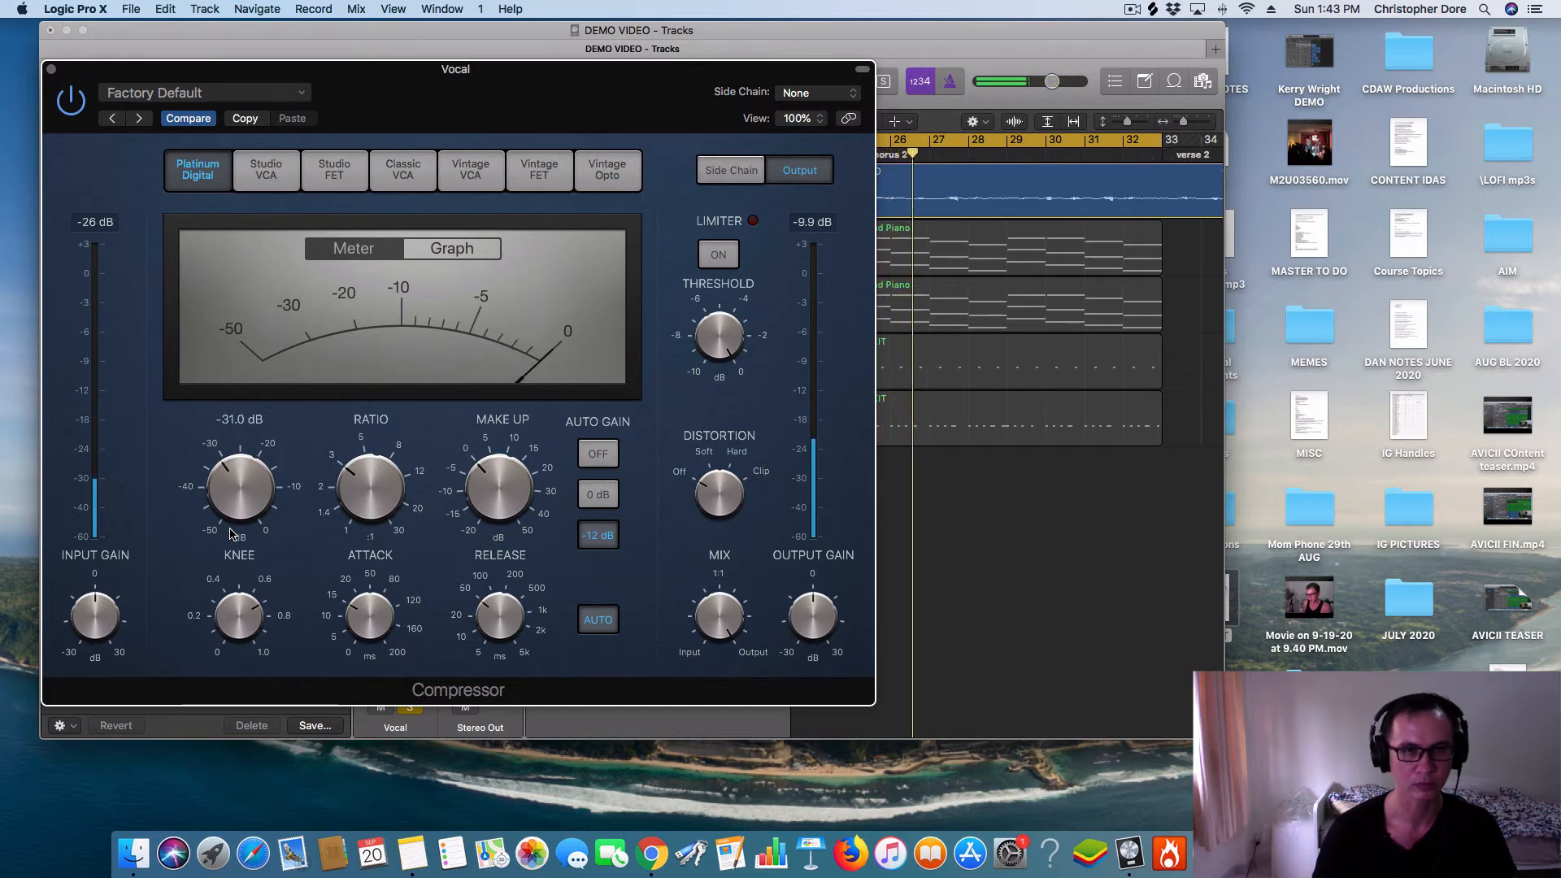
mouse_move(715, 579)
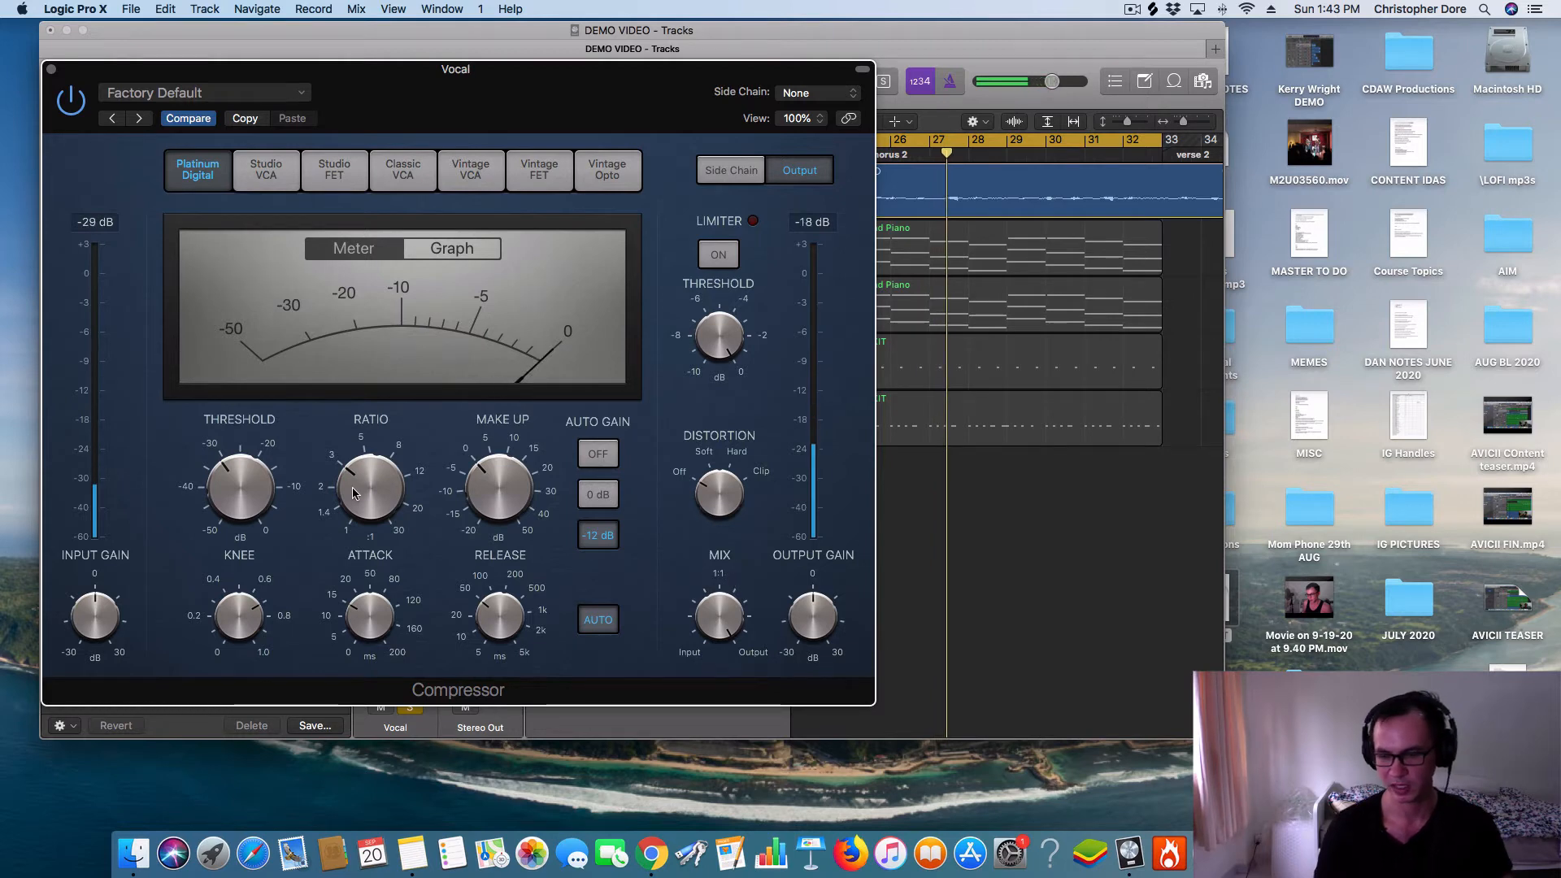
click(50, 70)
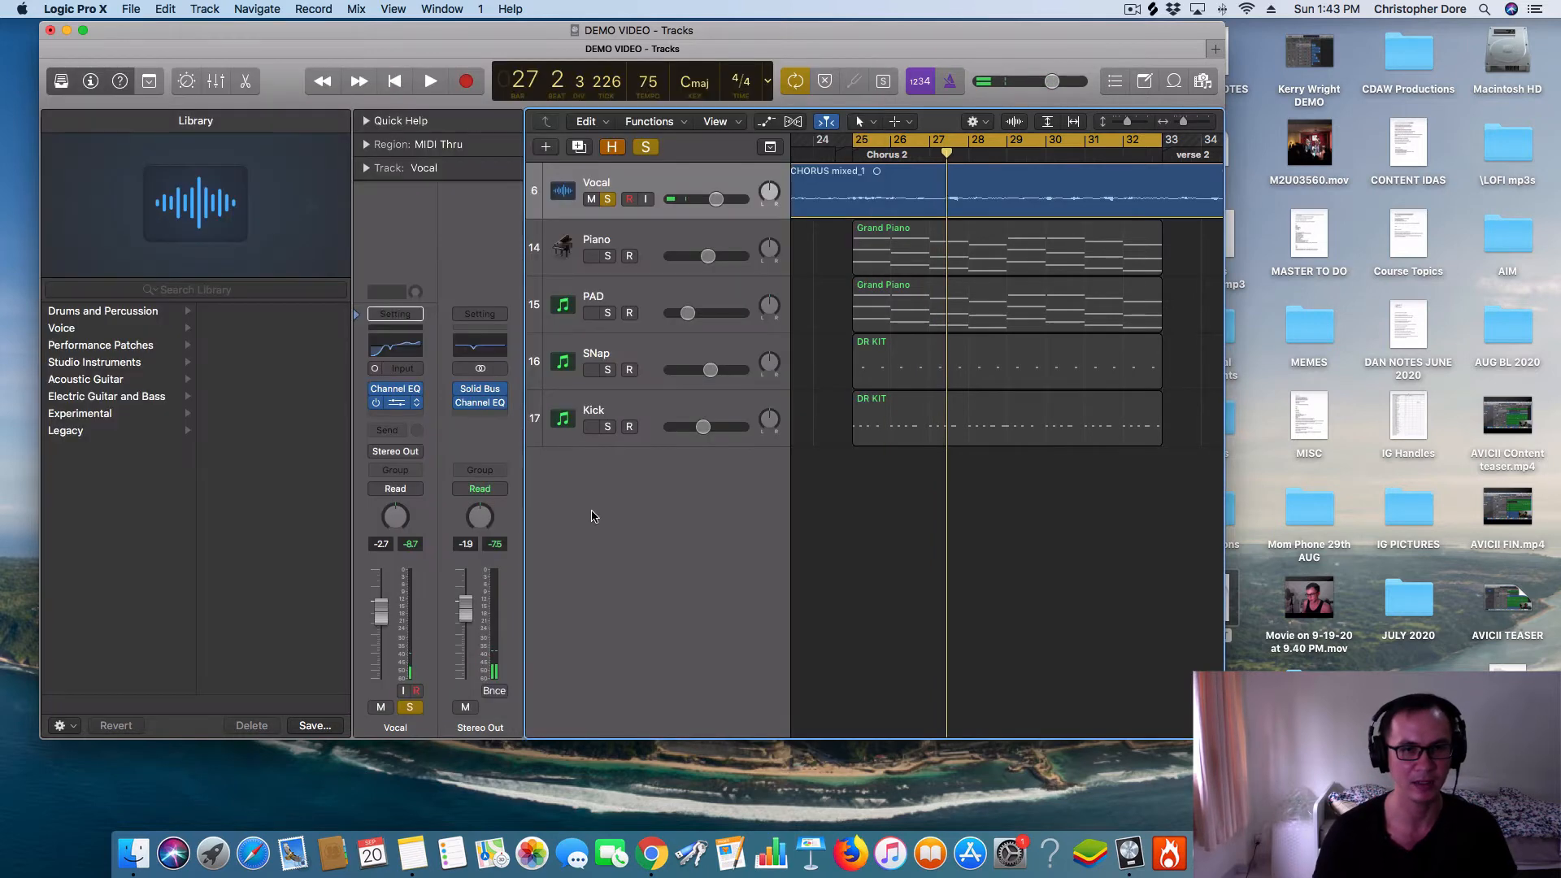
- Insert a mono Pitch Correction plug-in in the next free effect slot of the Vocal track
click(392, 417)
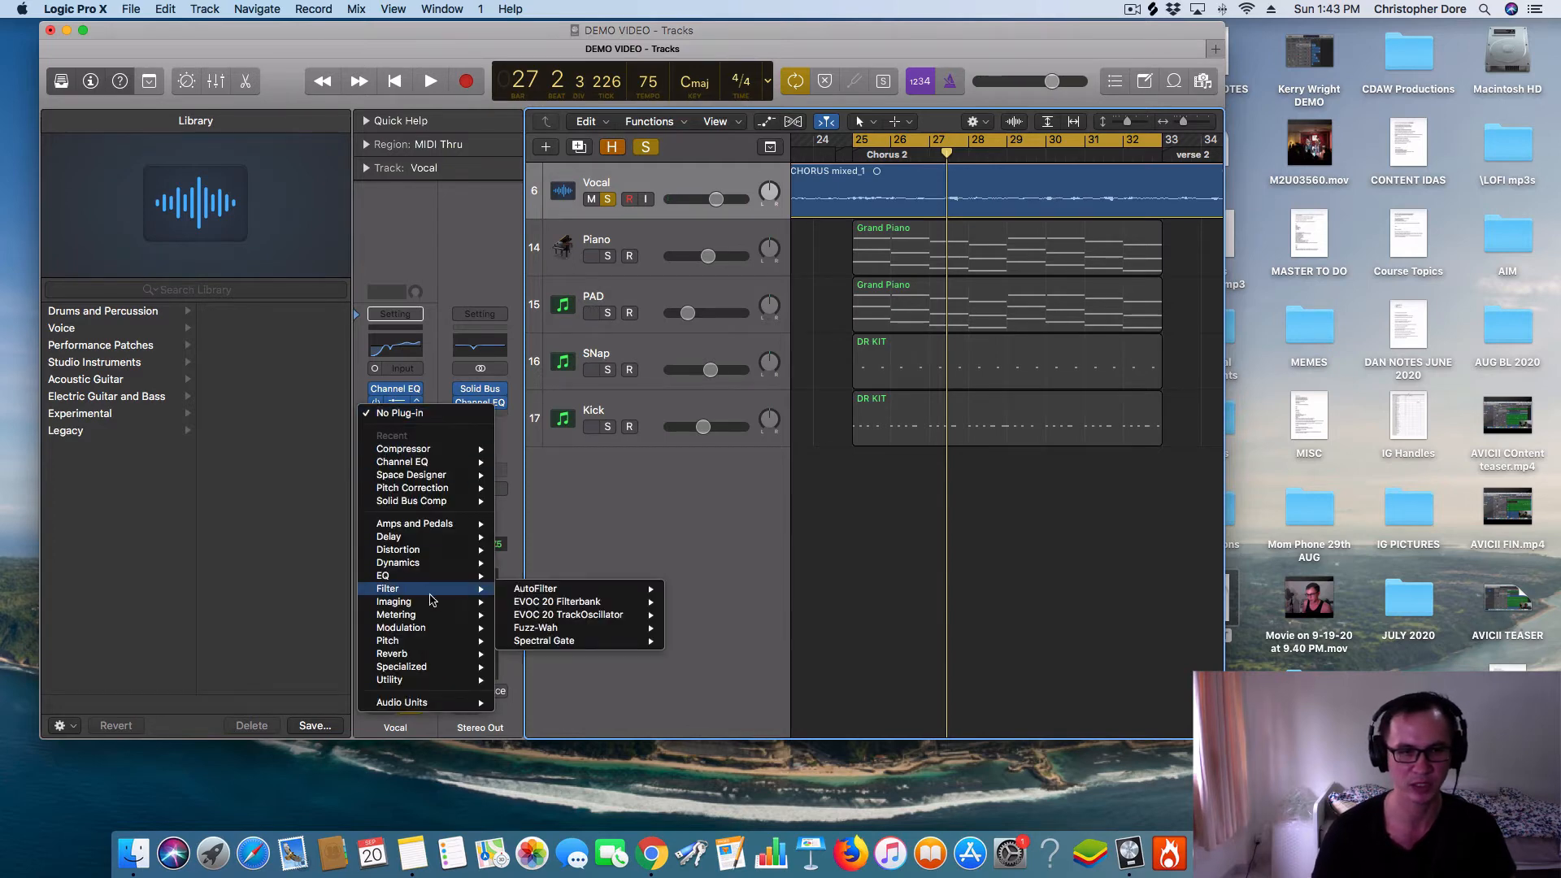
mouse_move(431, 641)
mouse_move(573, 648)
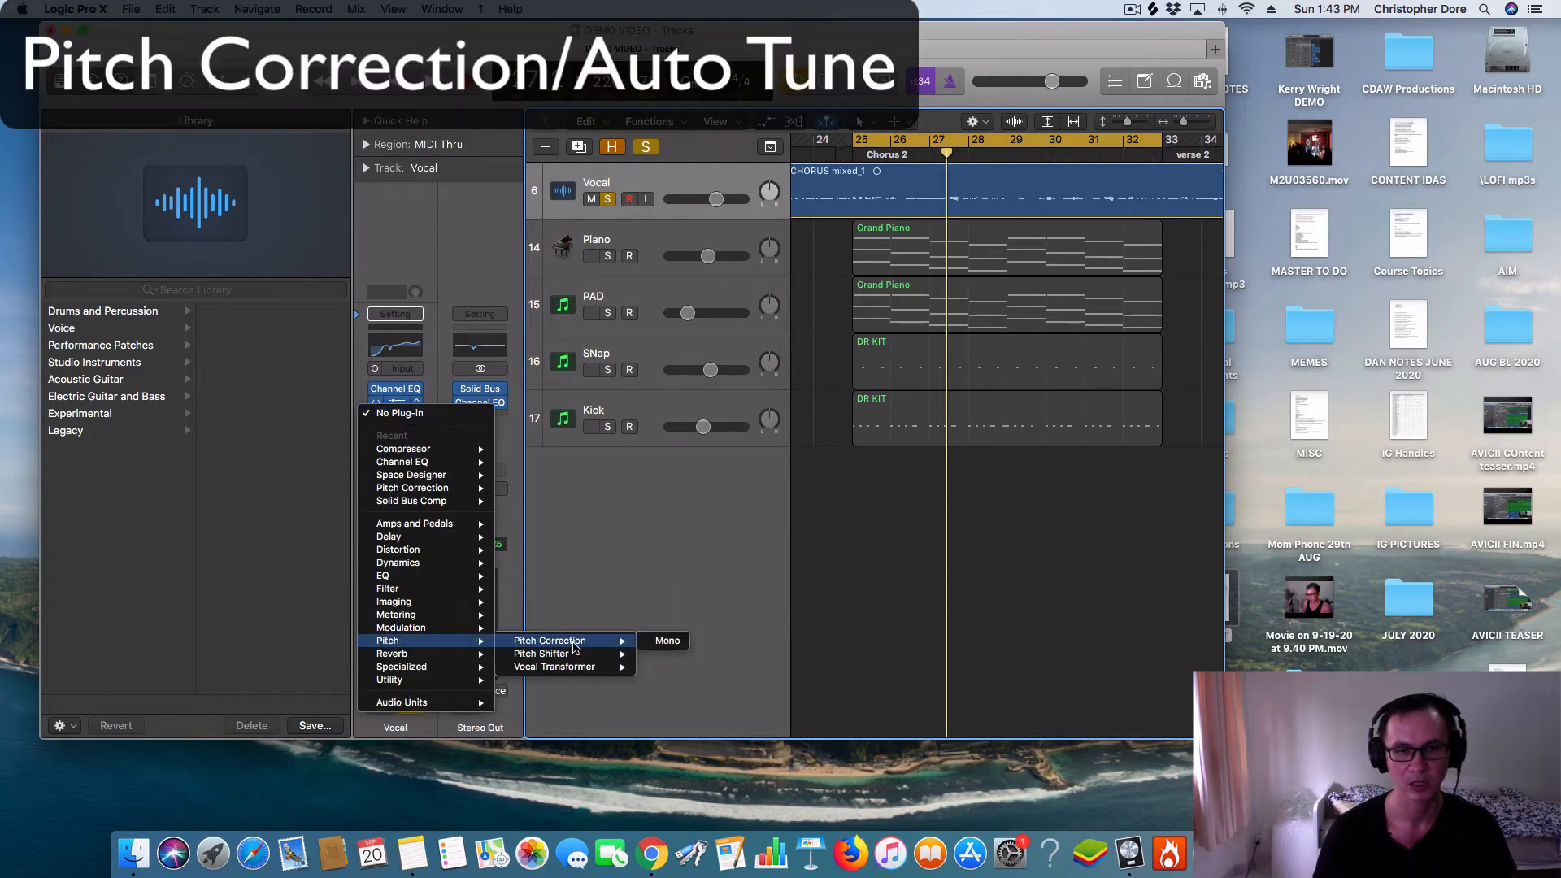
click(667, 641)
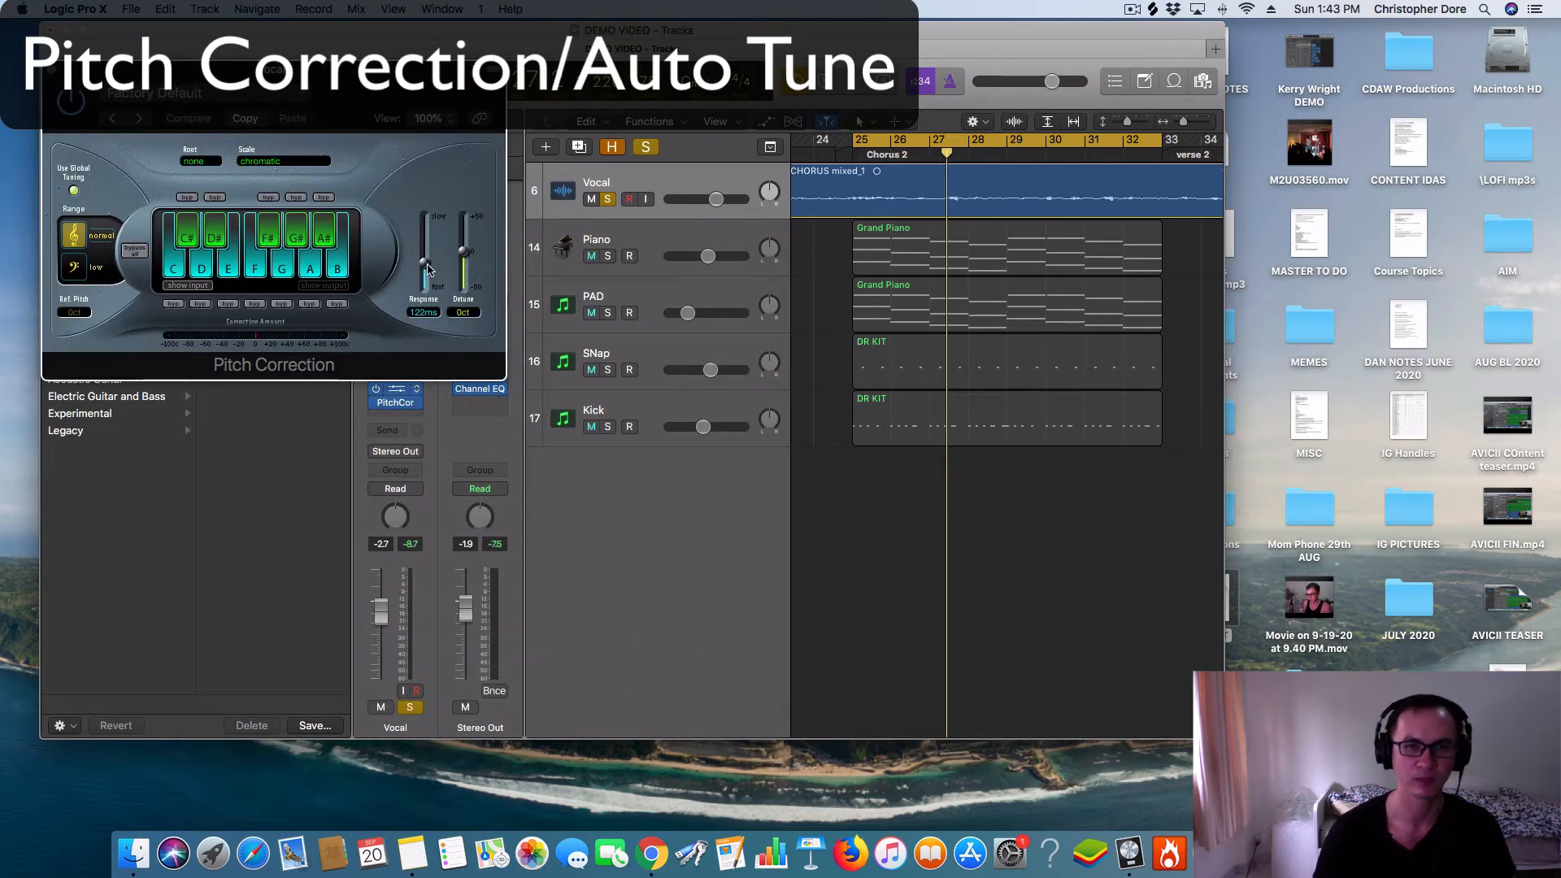
- Audition the pitch correction with a 0 ms response, set the response to 175 ms during playback, and close the plug-in window
drag(429, 269, 426, 260)
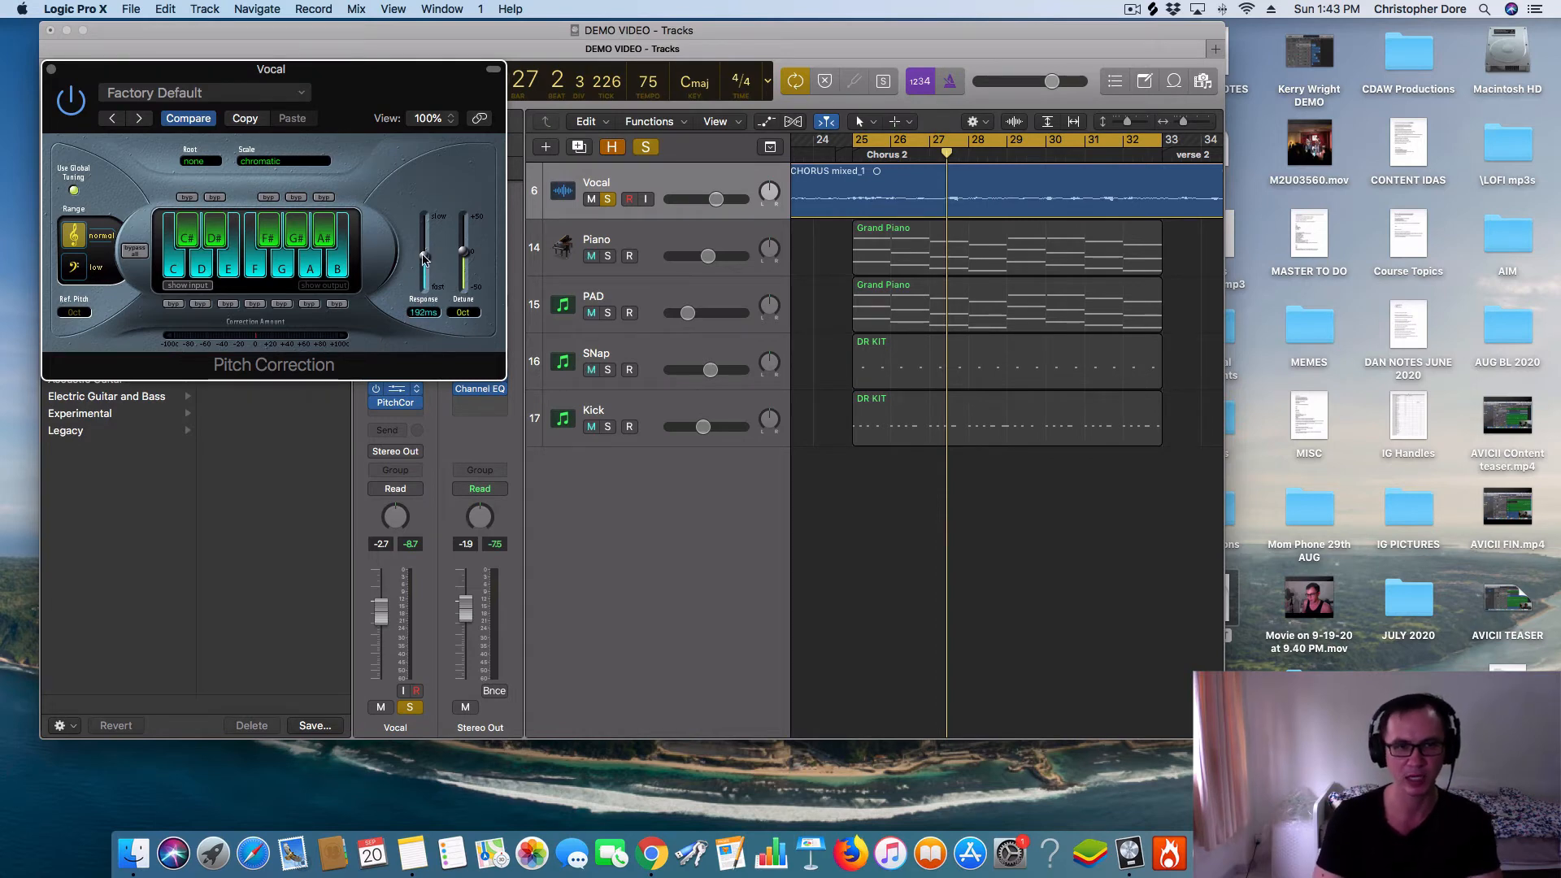
drag(428, 257, 426, 299)
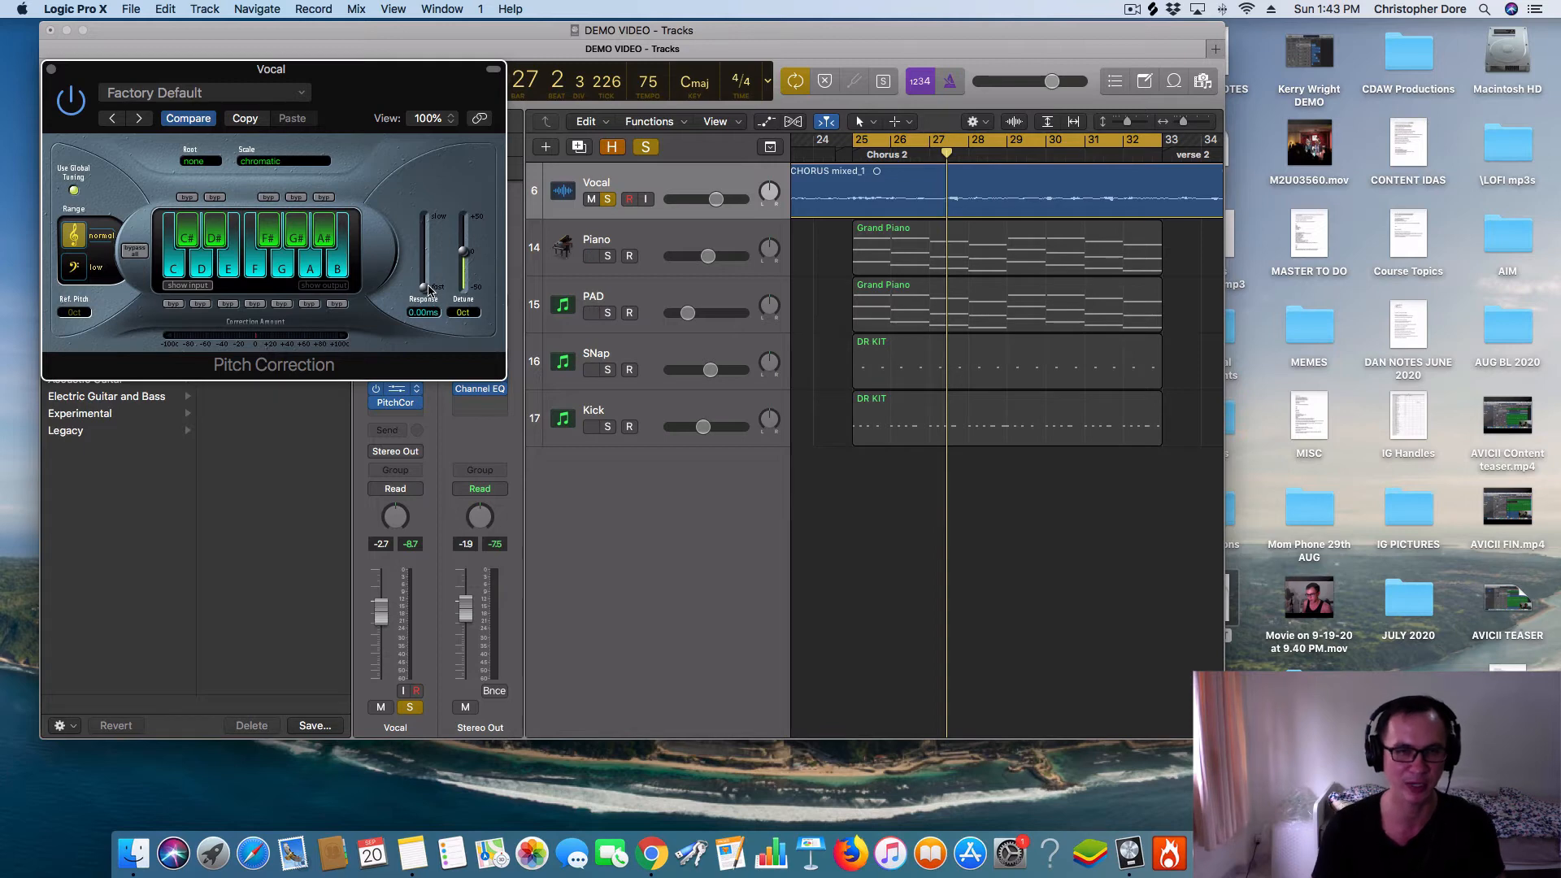
key(space)
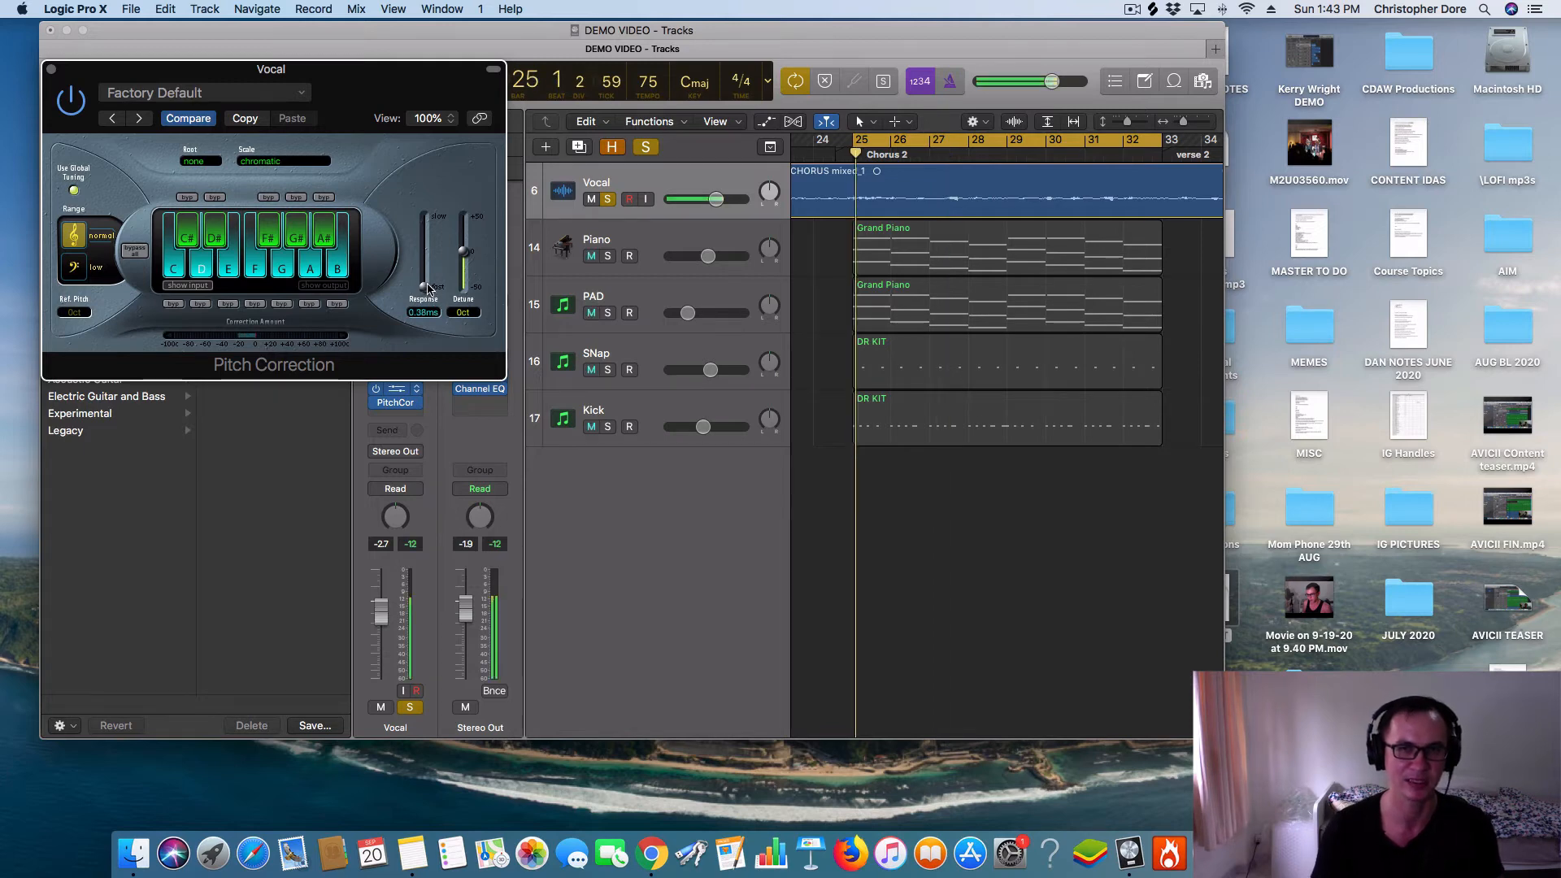
drag(422, 288, 423, 296)
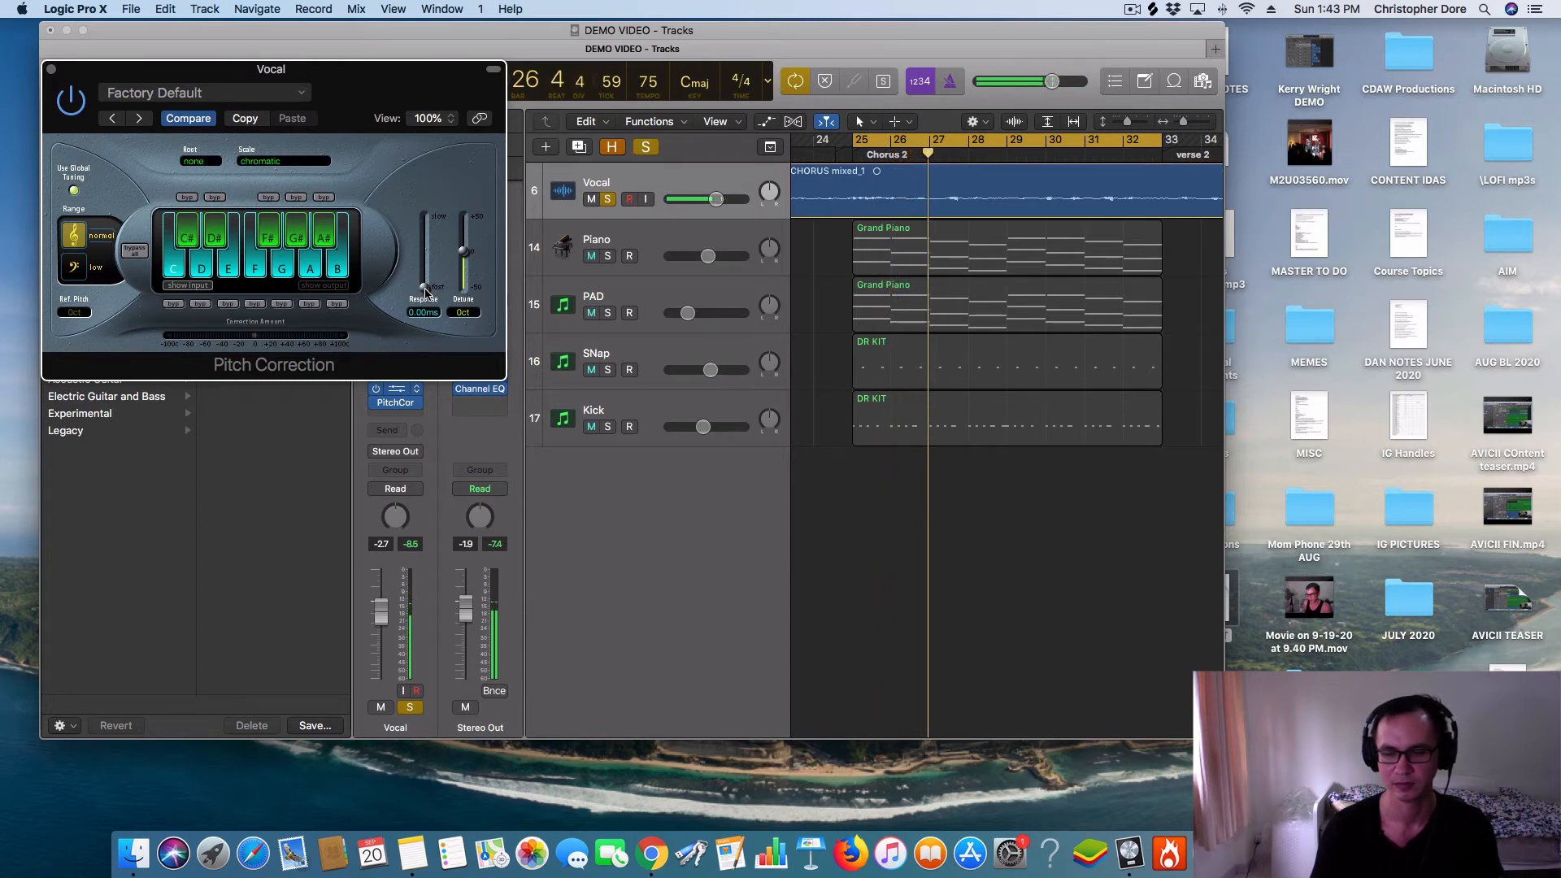
drag(427, 289, 427, 261)
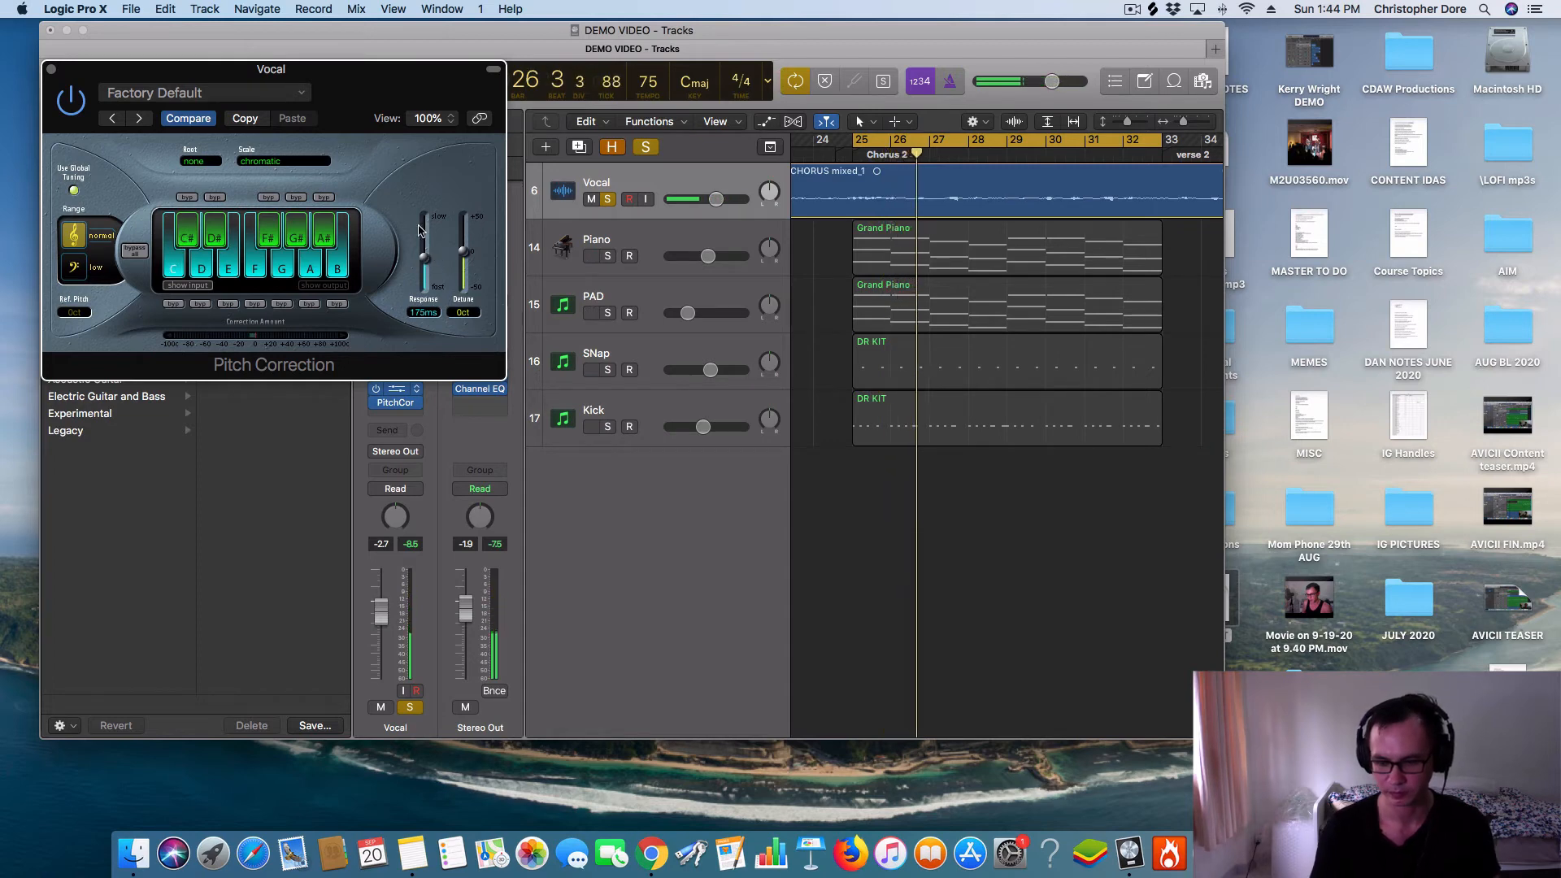
click(51, 71)
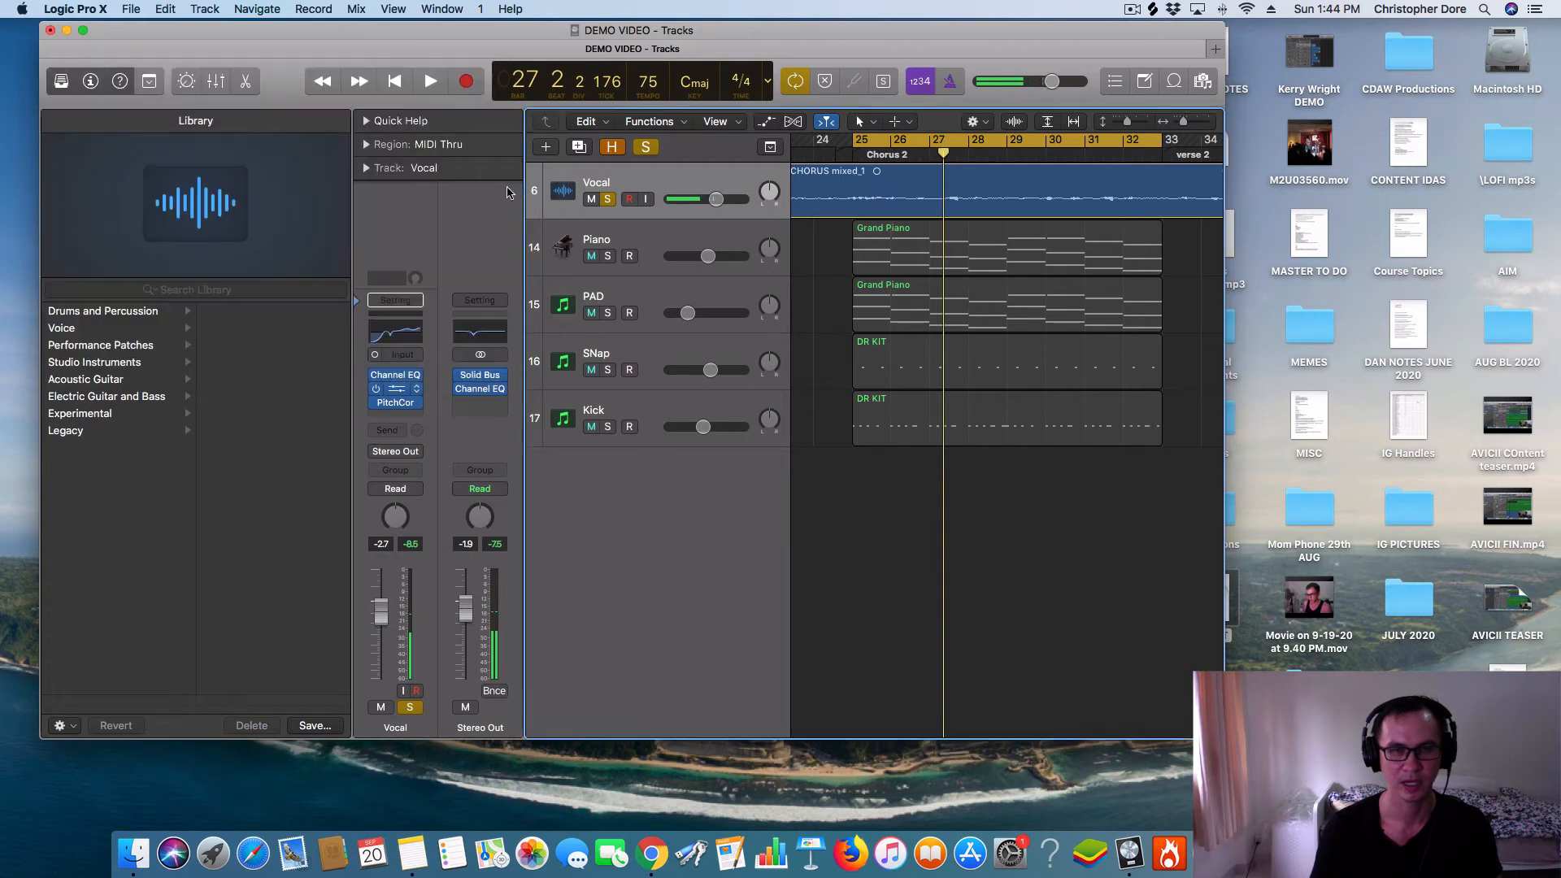
- Unsolo the Vocal track and raise its volume to +1.7 dB while playing it with the full mix
click(607, 199)
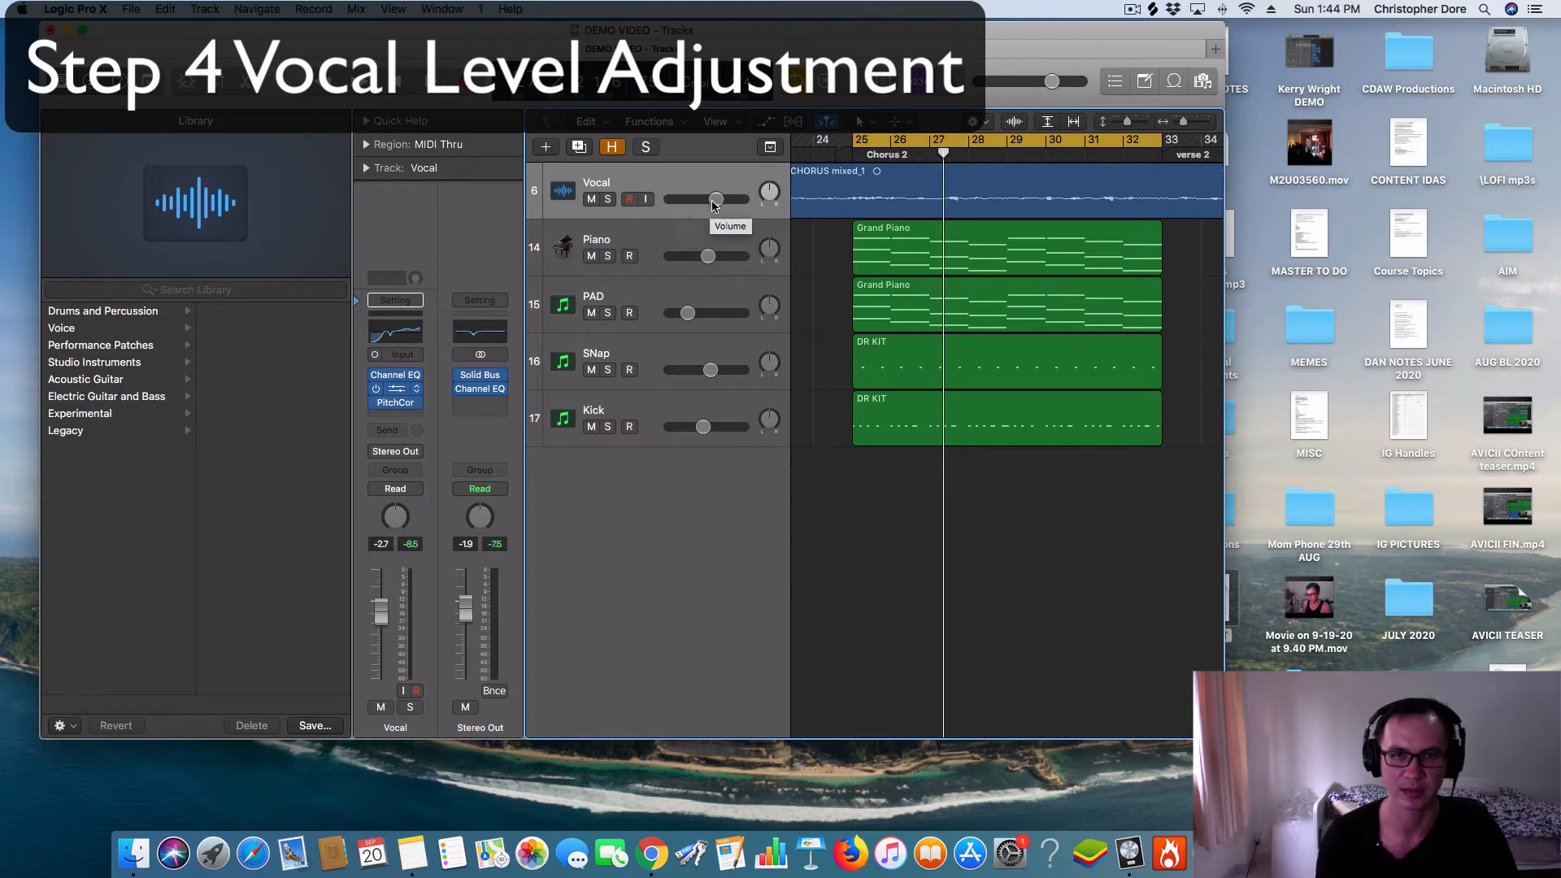
key(space)
drag(713, 202, 730, 203)
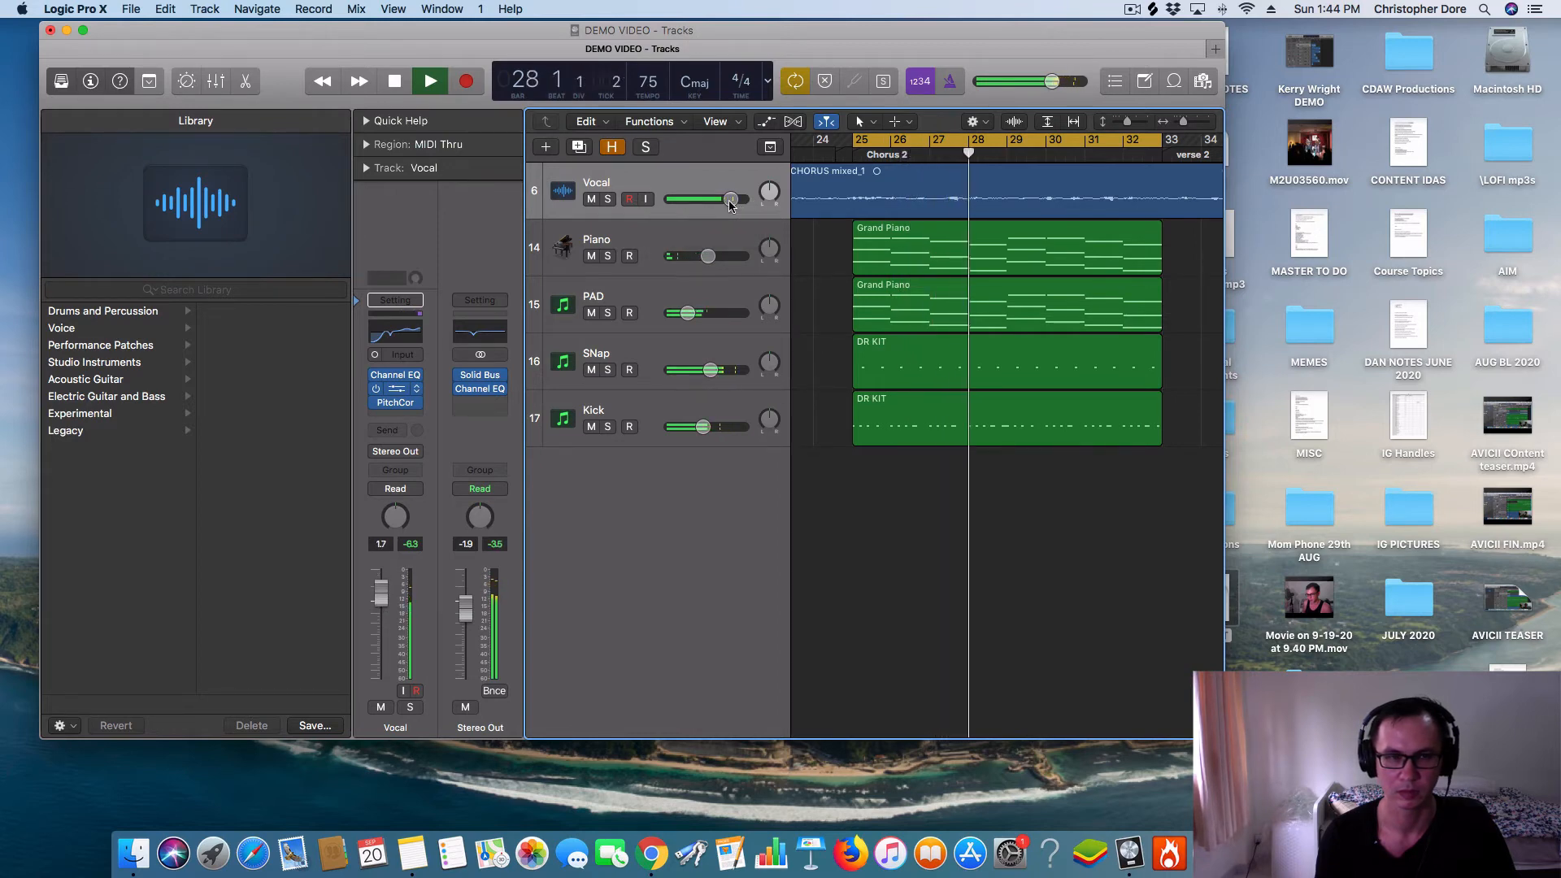
key(space)
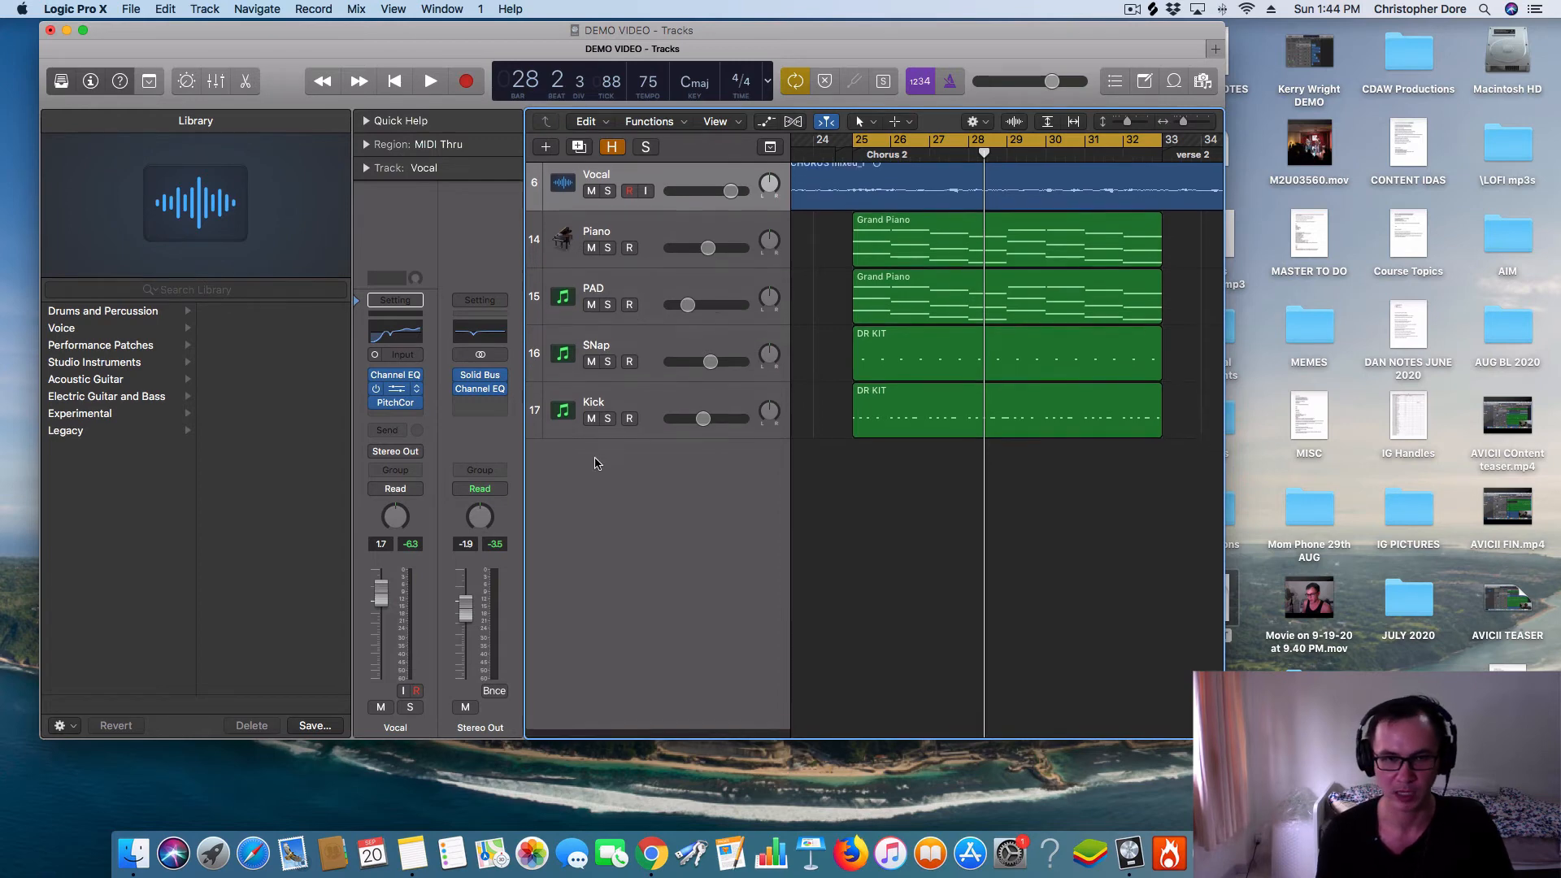
- Insert a mono-to-stereo Space Designer reverb below the Pitch Correction plug-in on the Vocal track
click(407, 415)
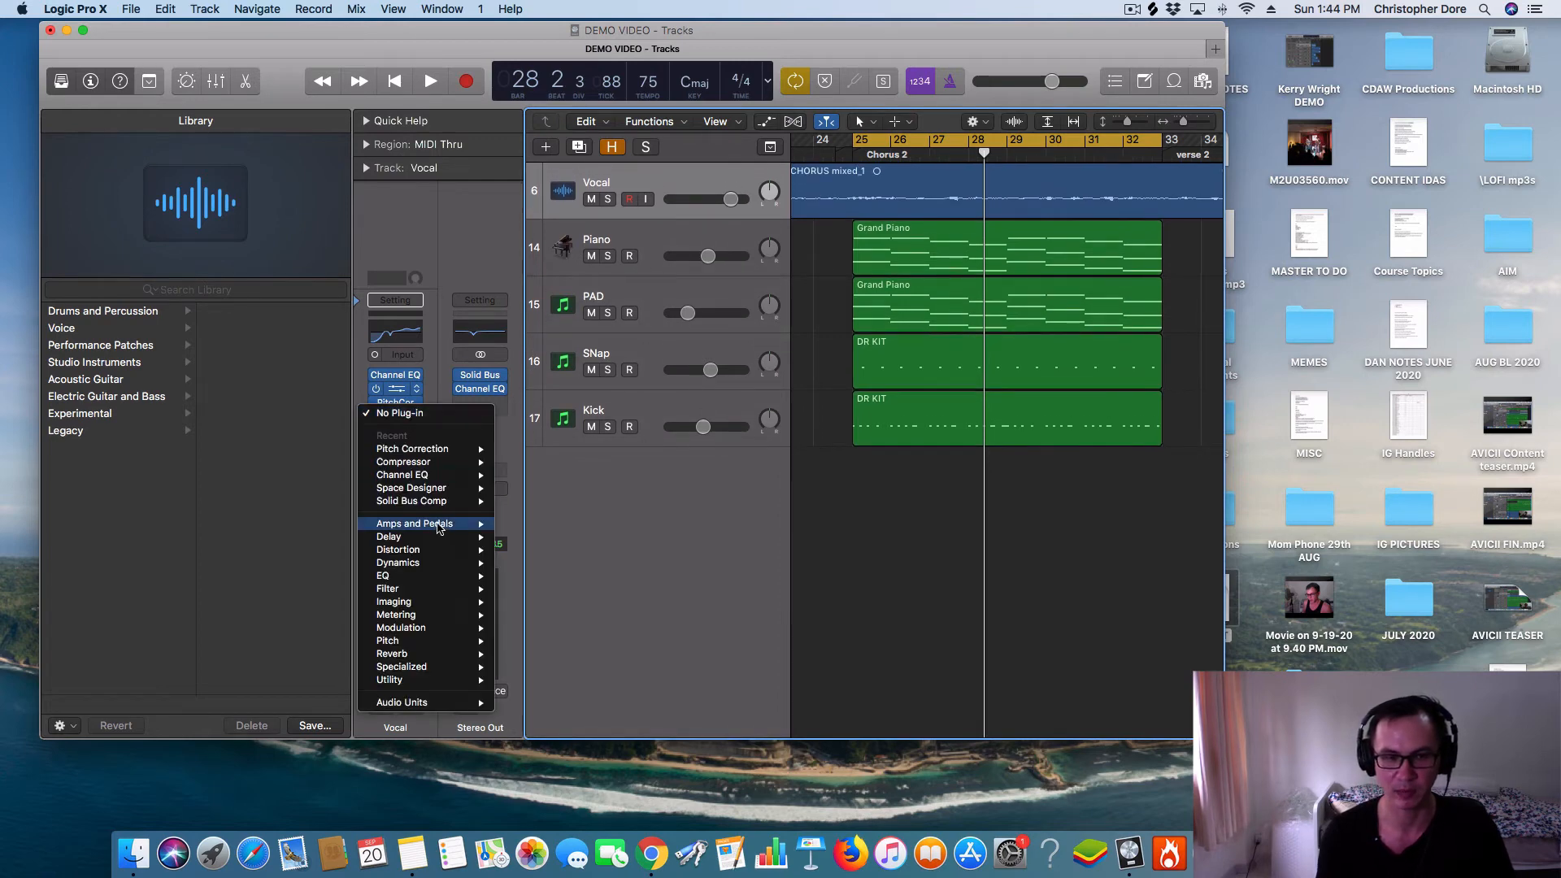
mouse_move(413, 655)
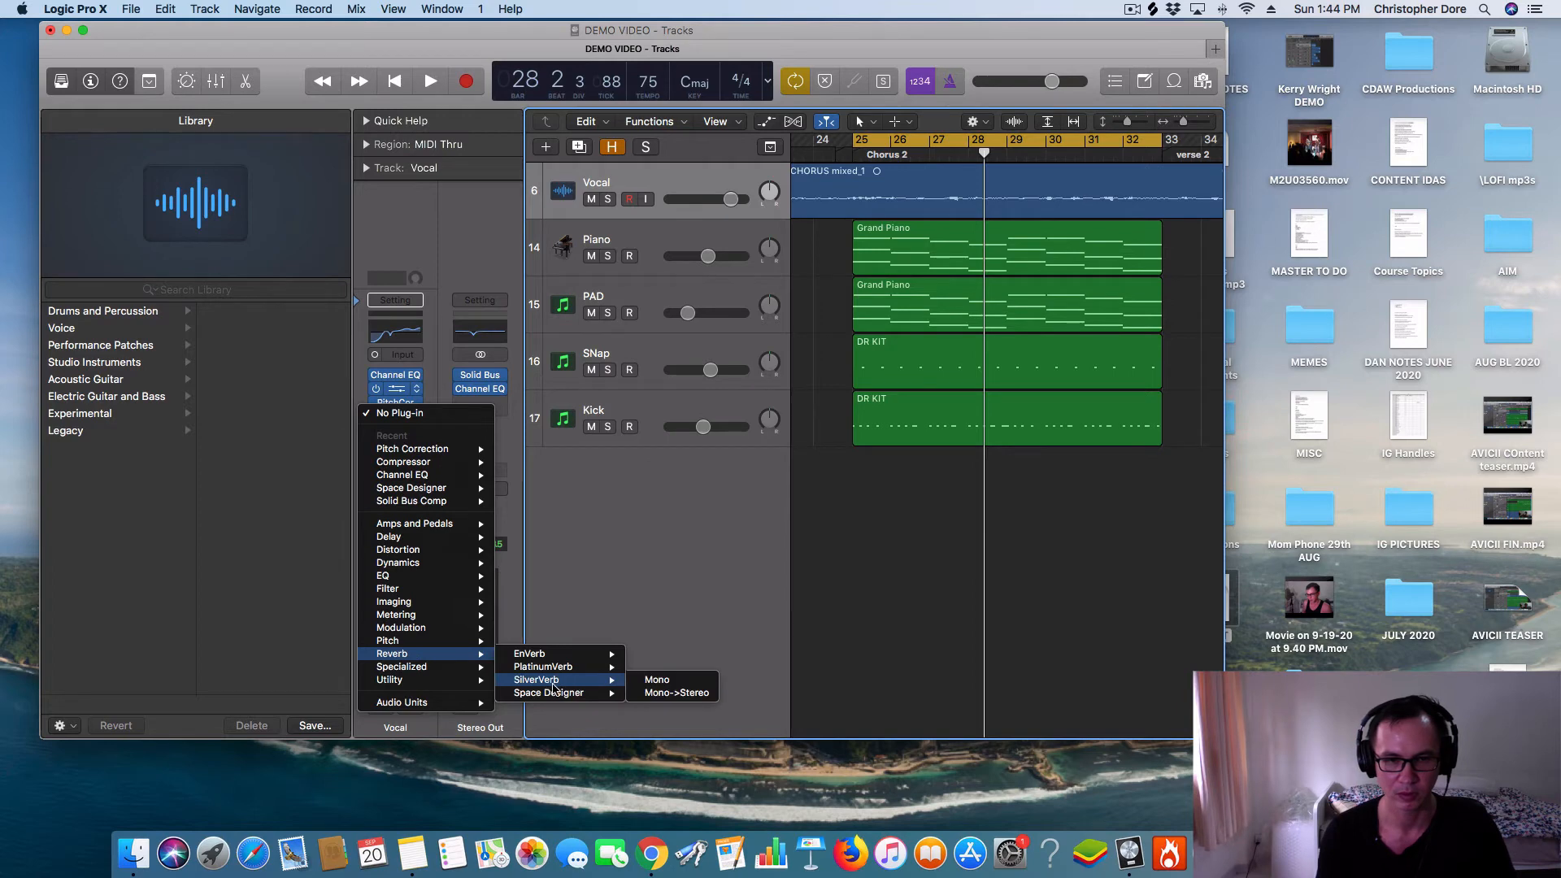
mouse_move(558, 694)
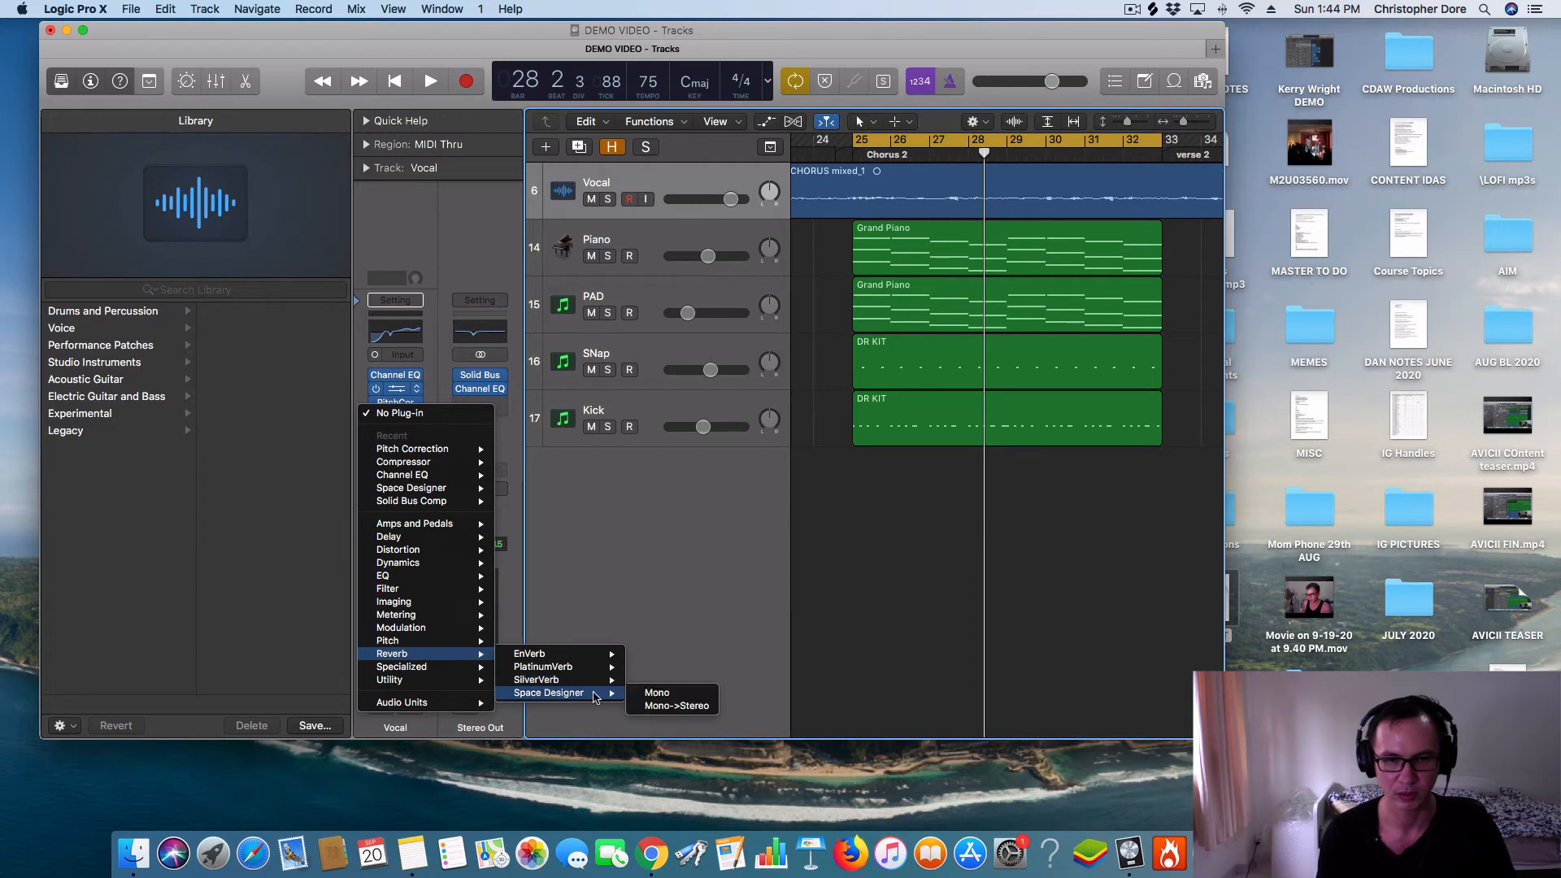
click(663, 708)
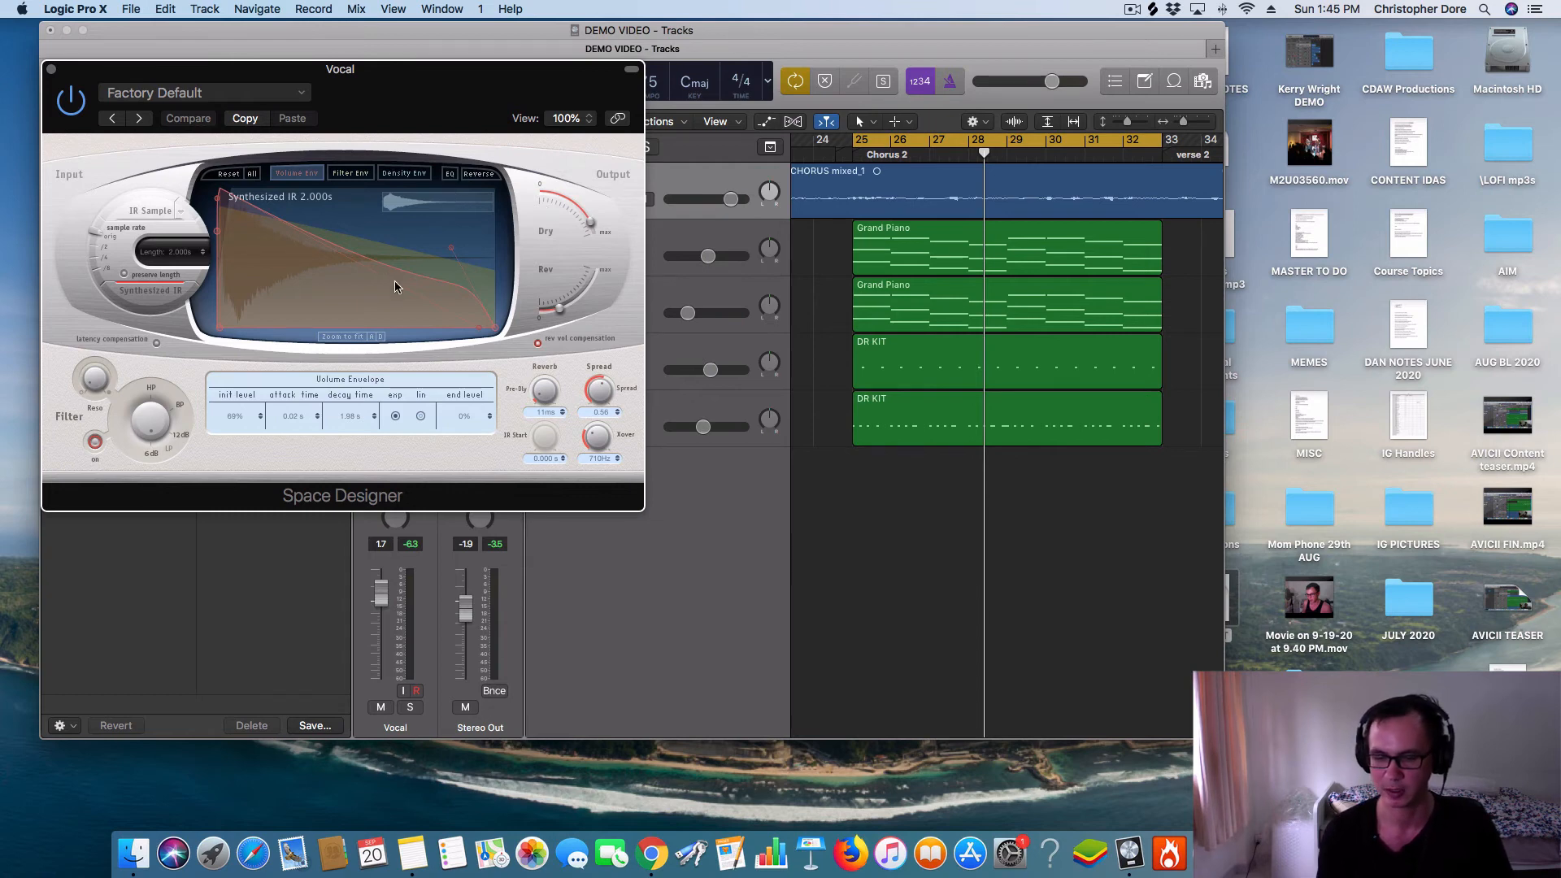
- Load the 03.3s Warm Vocal Hall preset from the large-space halls in Space Designer
click(187, 92)
mouse_move(189, 345)
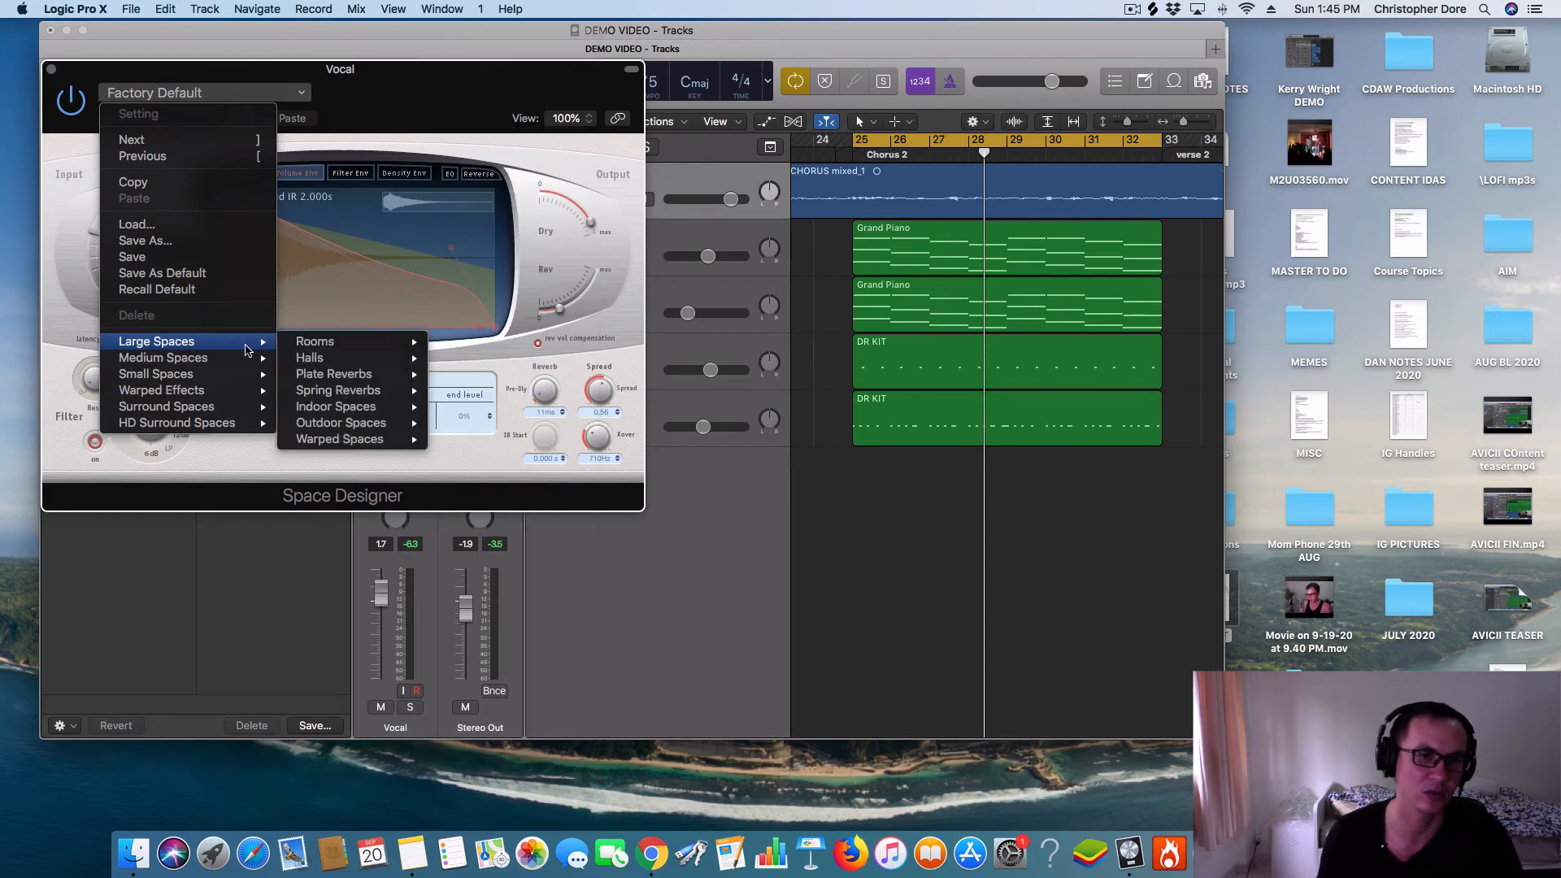
mouse_move(348, 362)
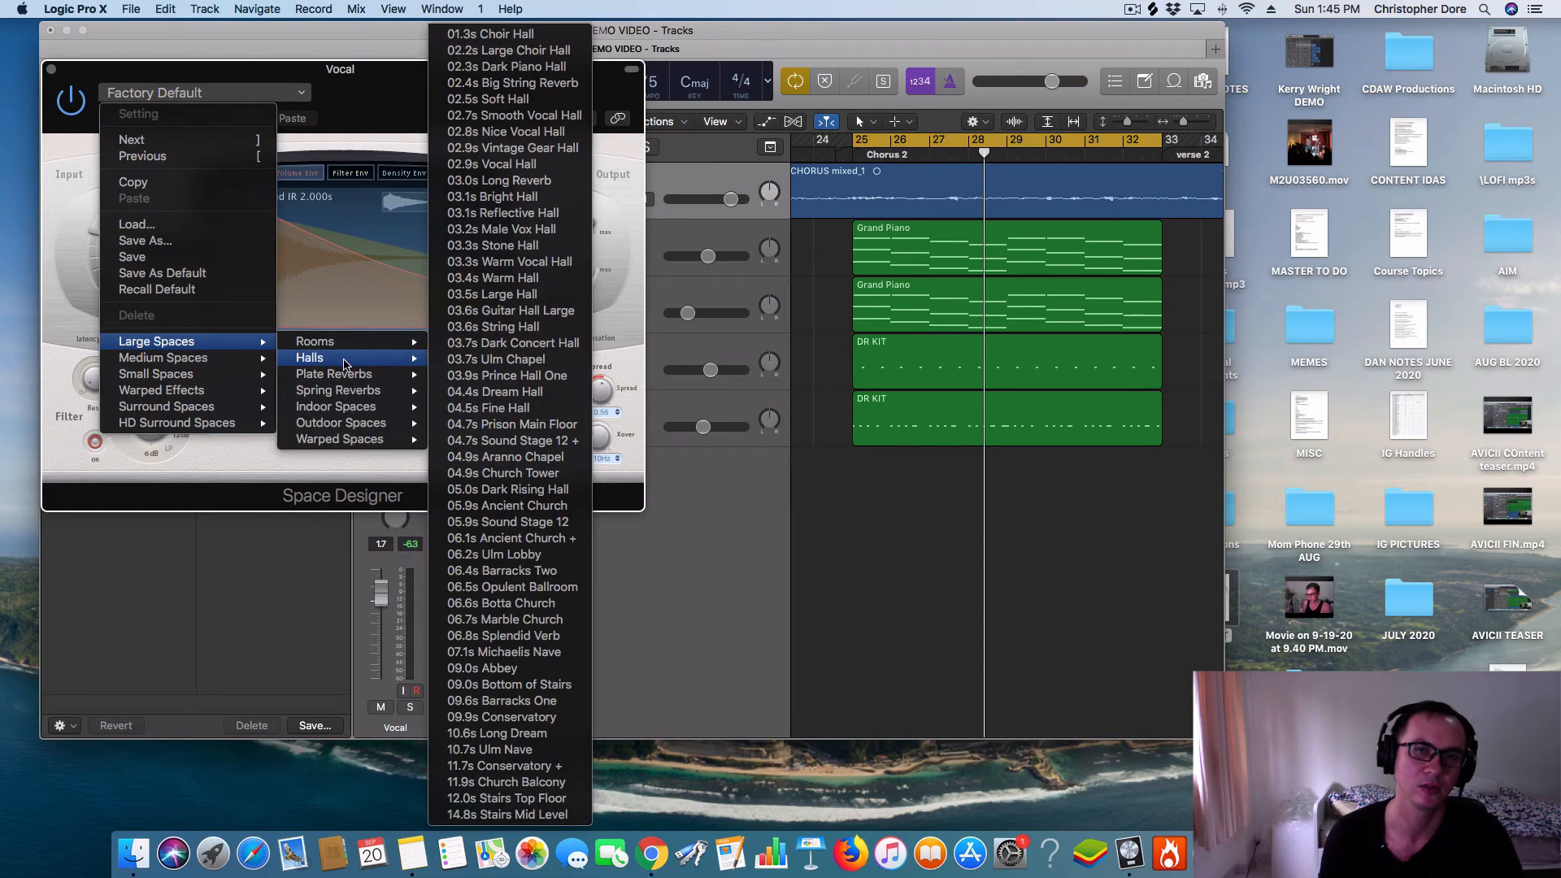
click(541, 262)
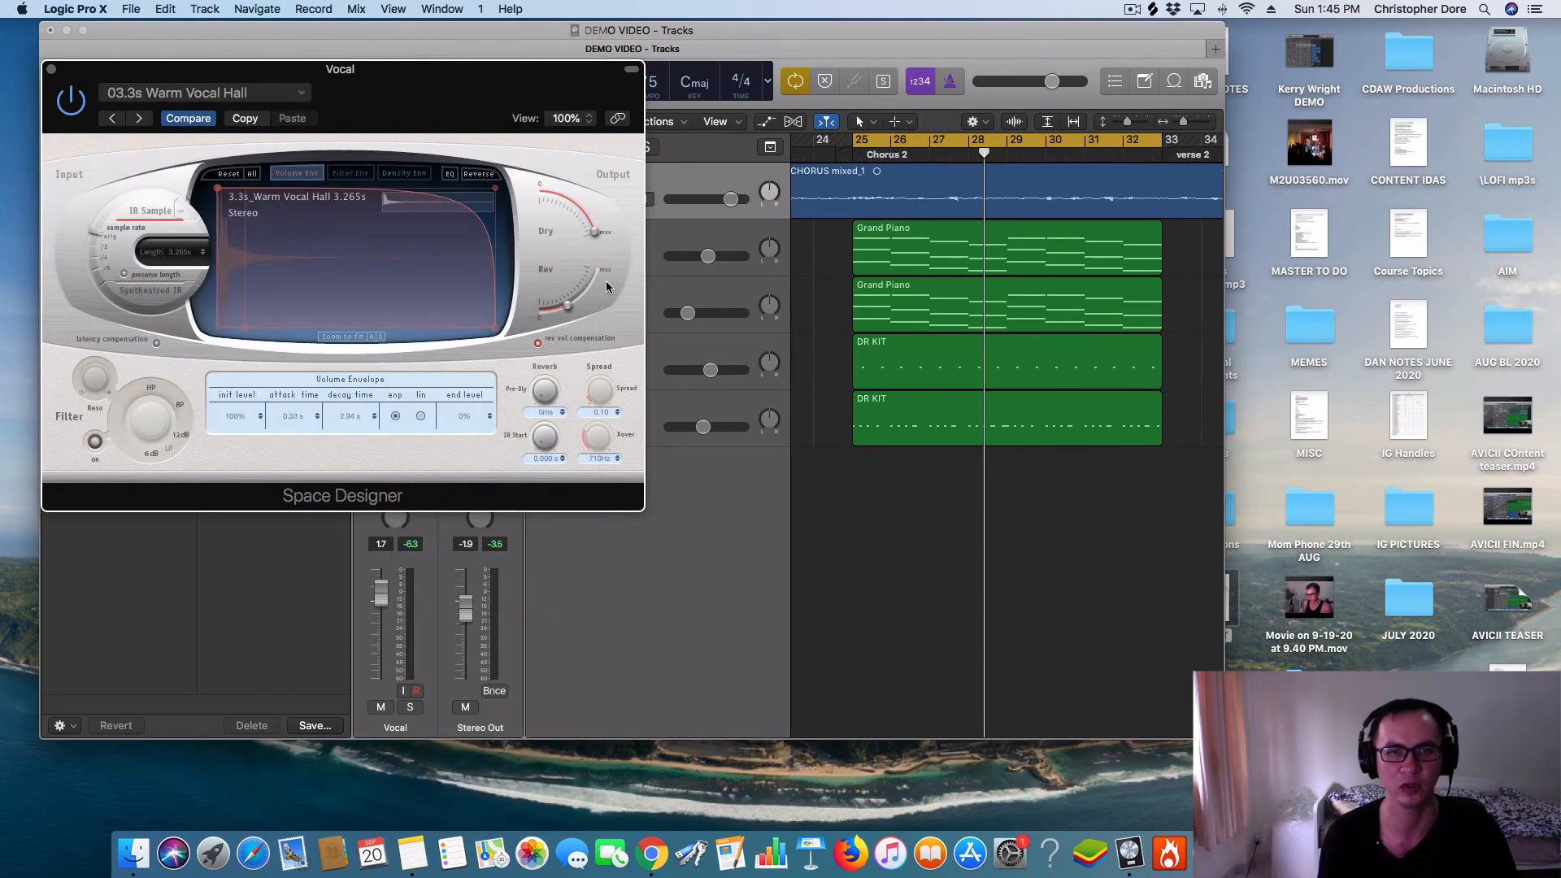
- Fine-tune Space Designer's reverb output level while comparing the soloed vocal with the full mix, and close the plug-in window
mouse_move(567, 308)
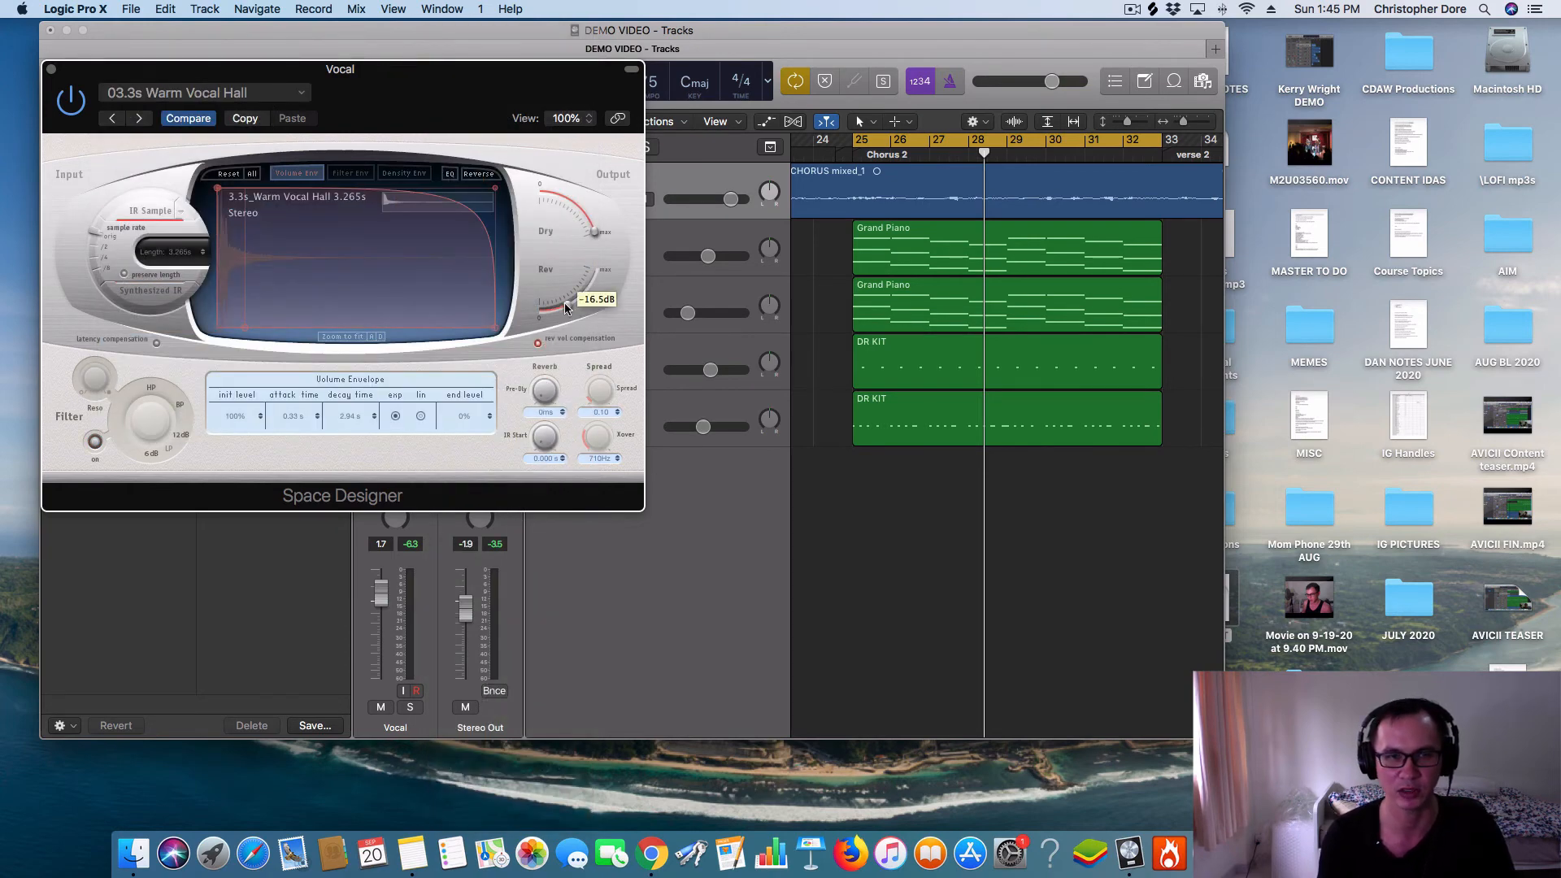
mouse_move(569, 307)
mouse_down()
mouse_move(592, 279)
mouse_move(569, 305)
mouse_up()
key(space)
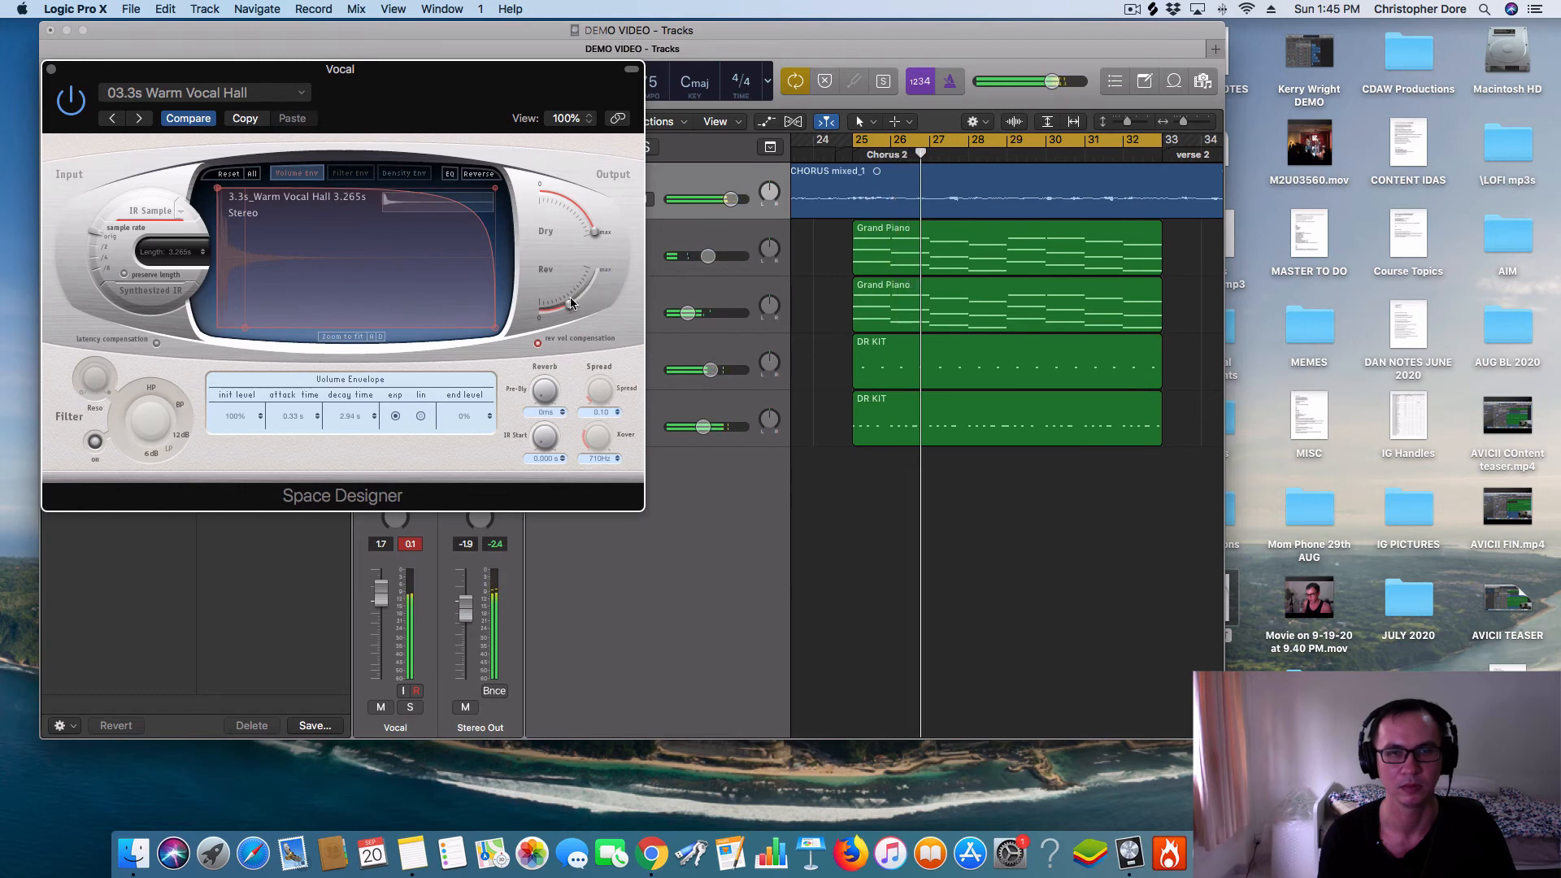
drag(609, 119, 469, 130)
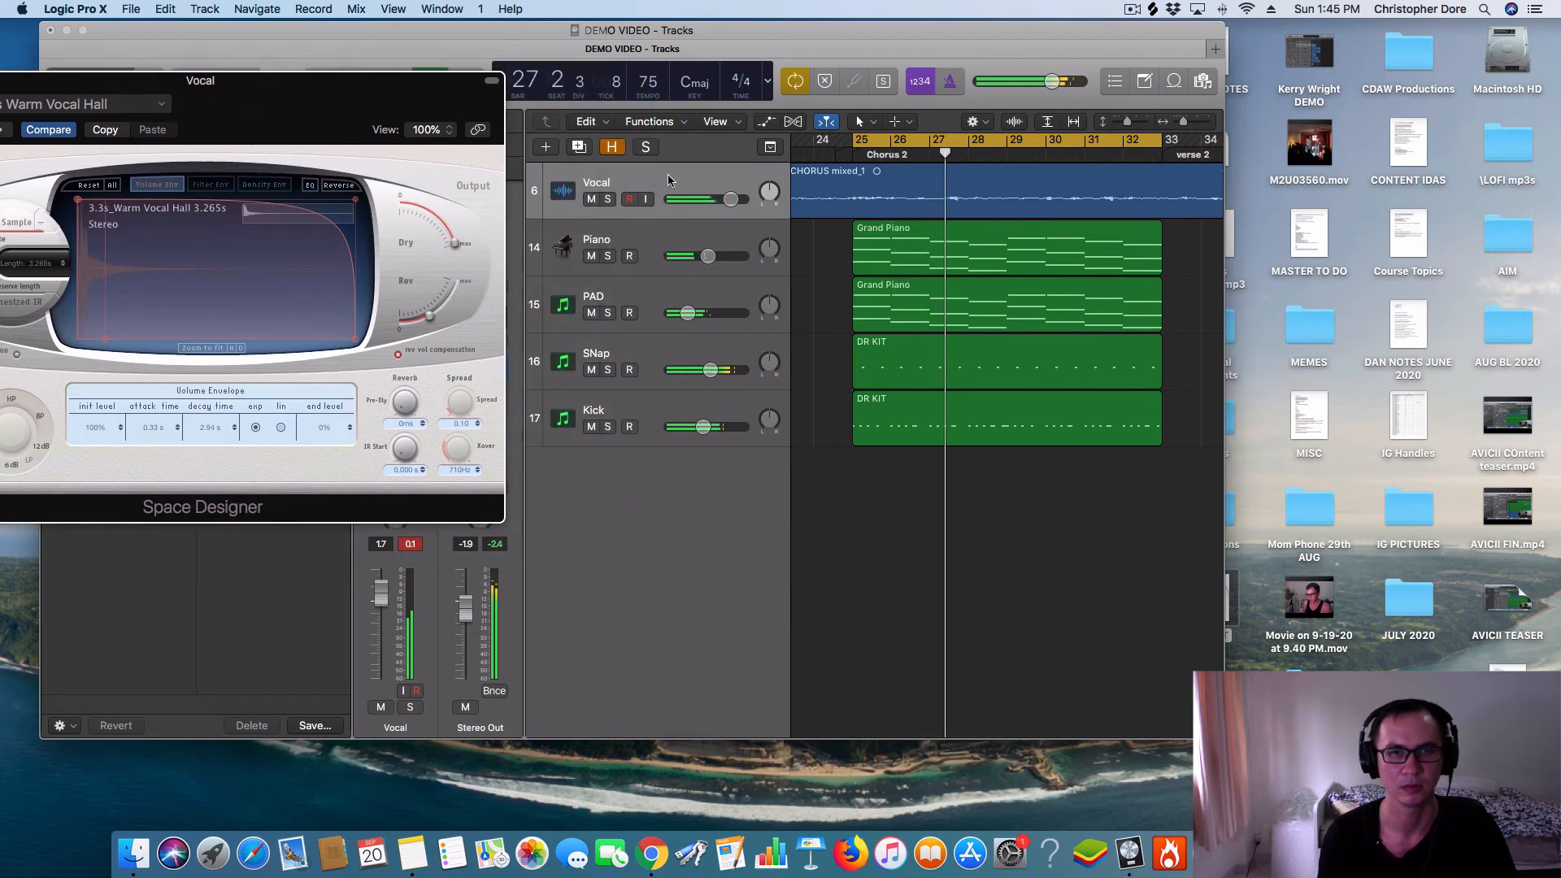
click(608, 200)
click(609, 200)
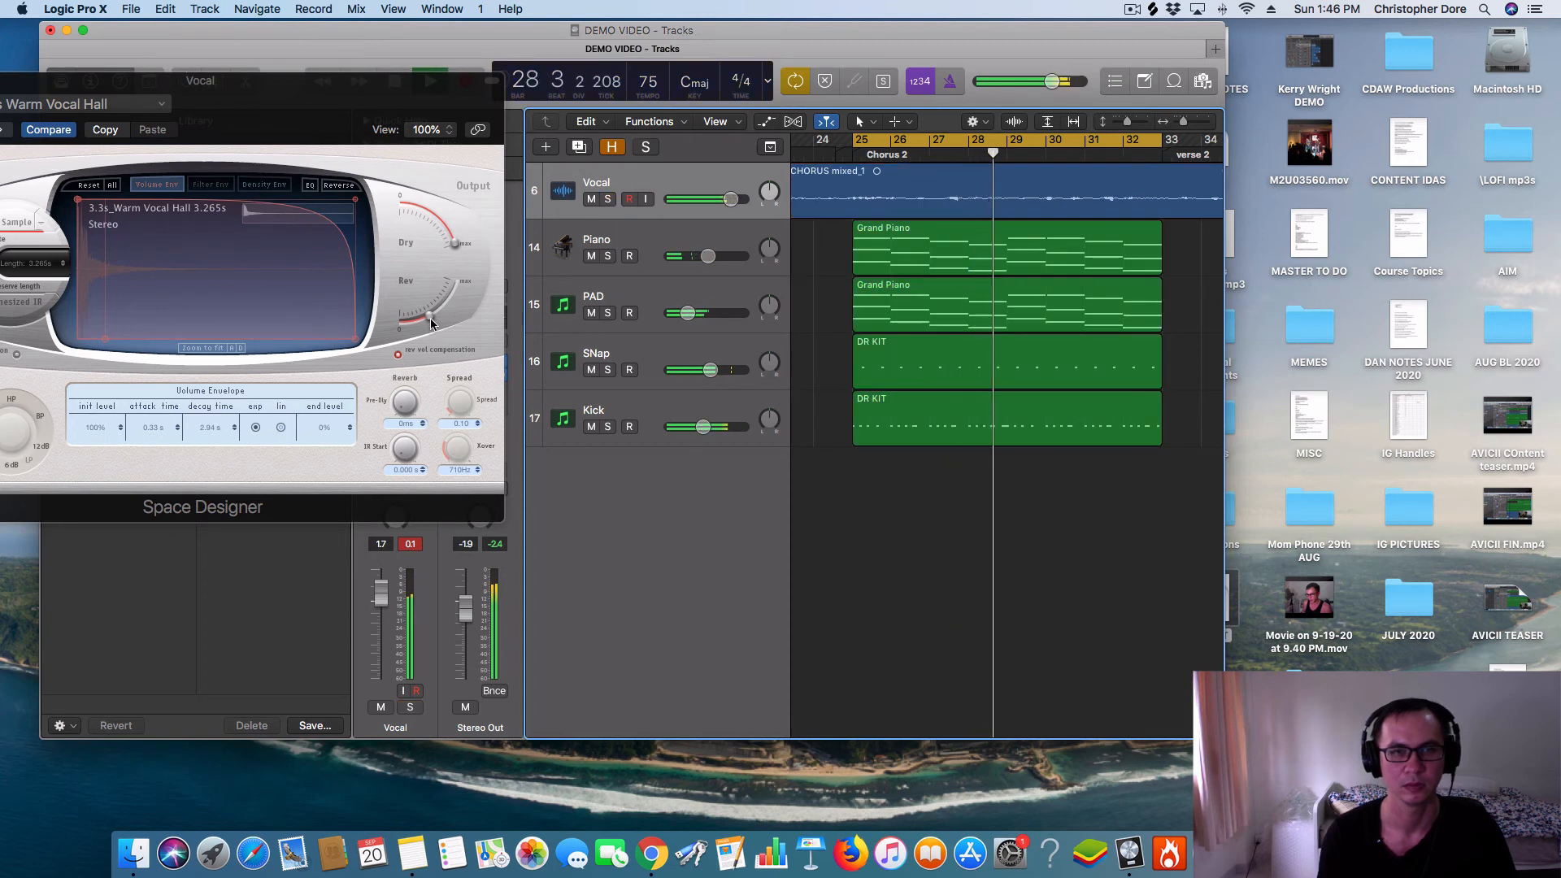
click(431, 319)
drag(431, 319, 431, 317)
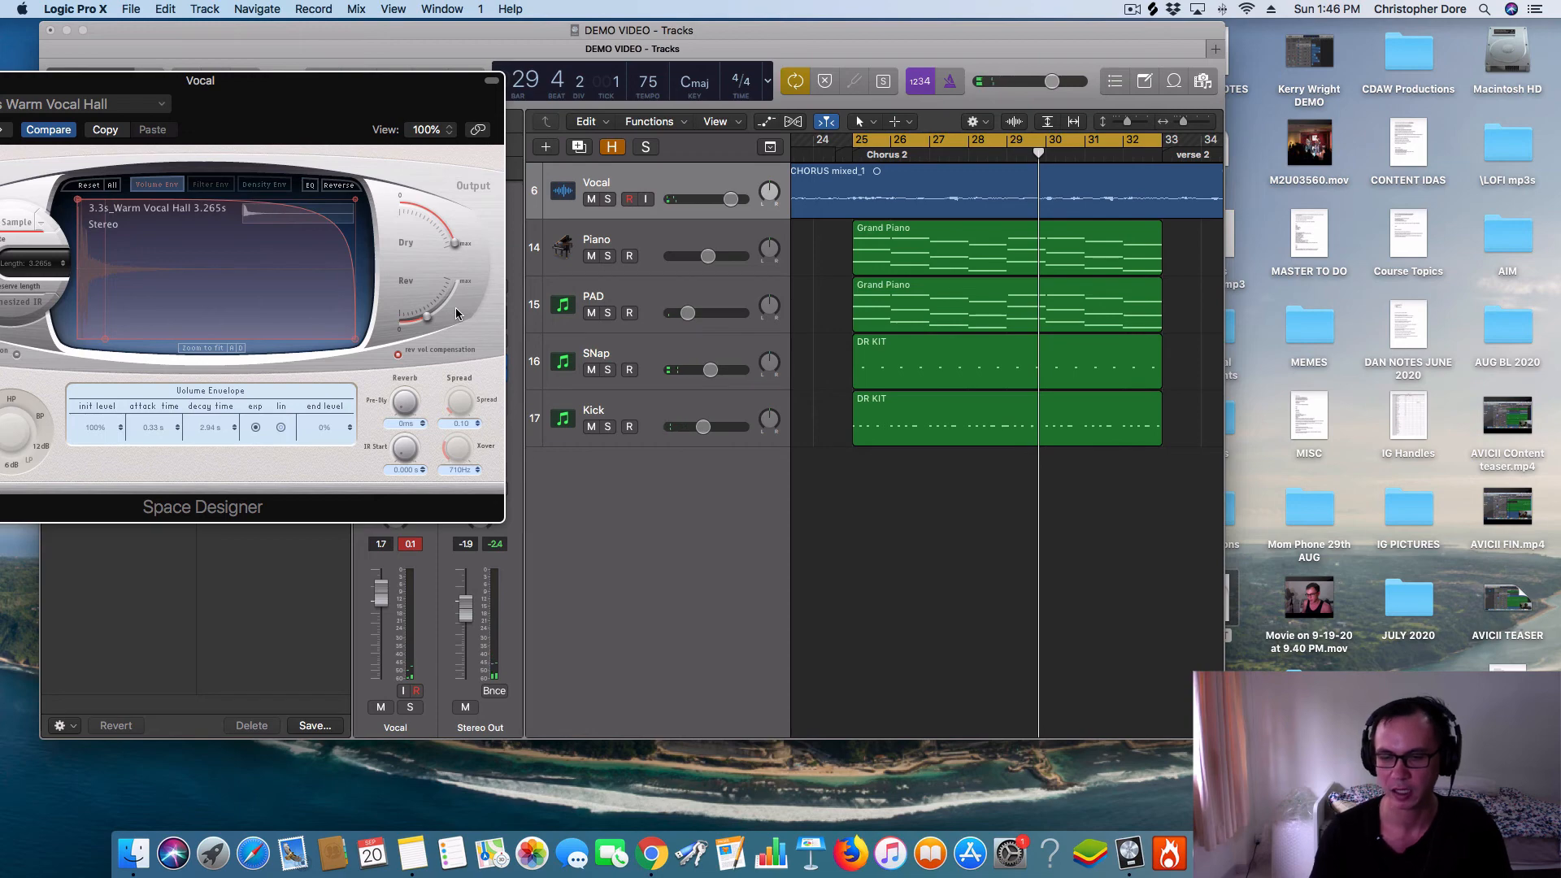
drag(293, 104, 852, 137)
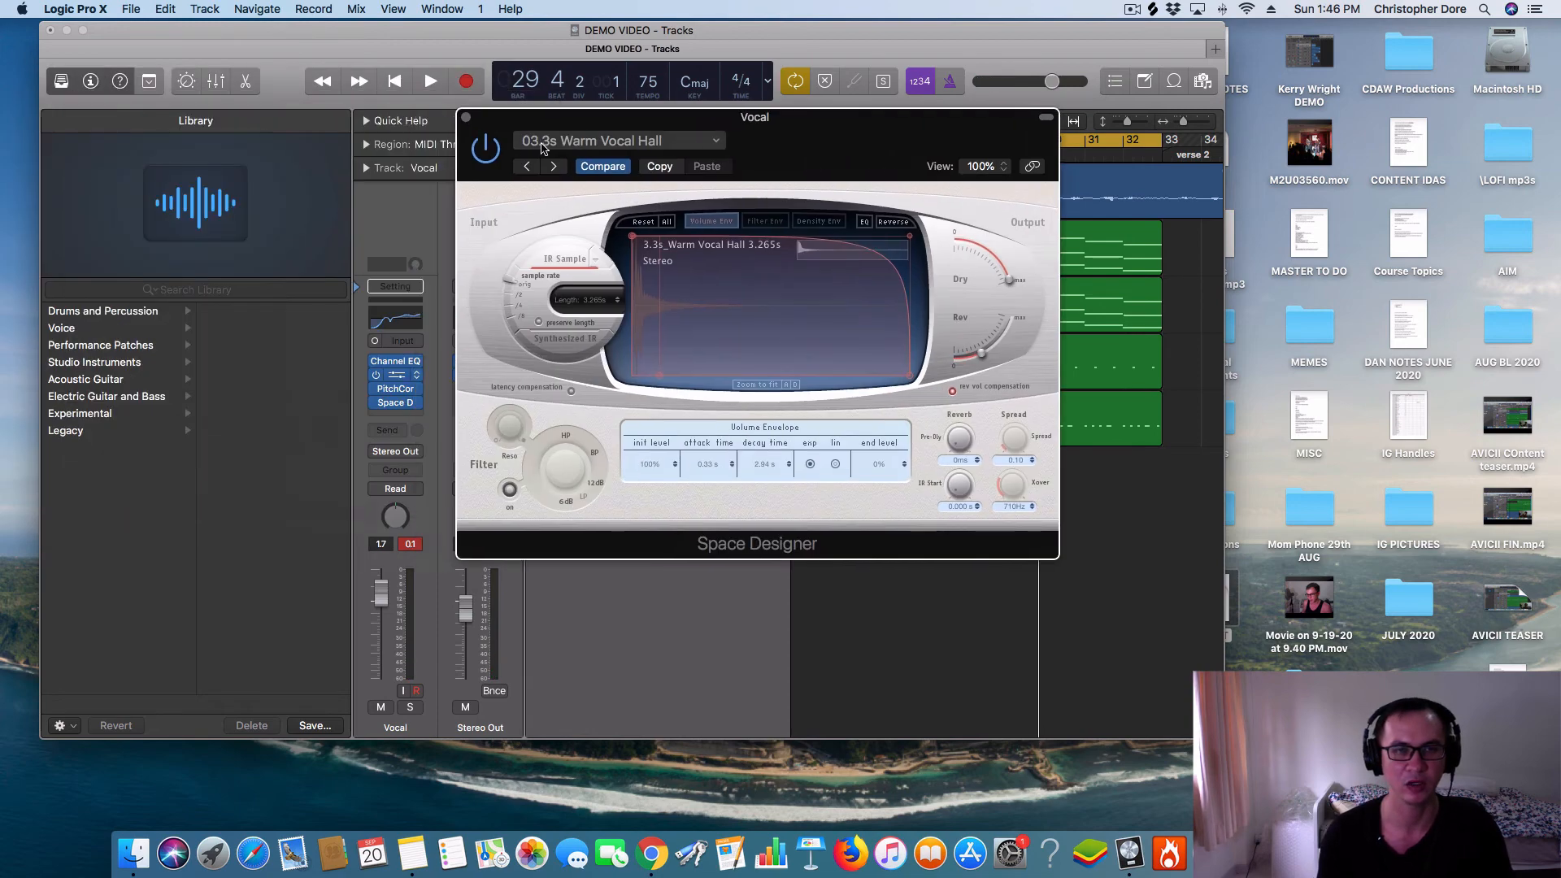
click(467, 116)
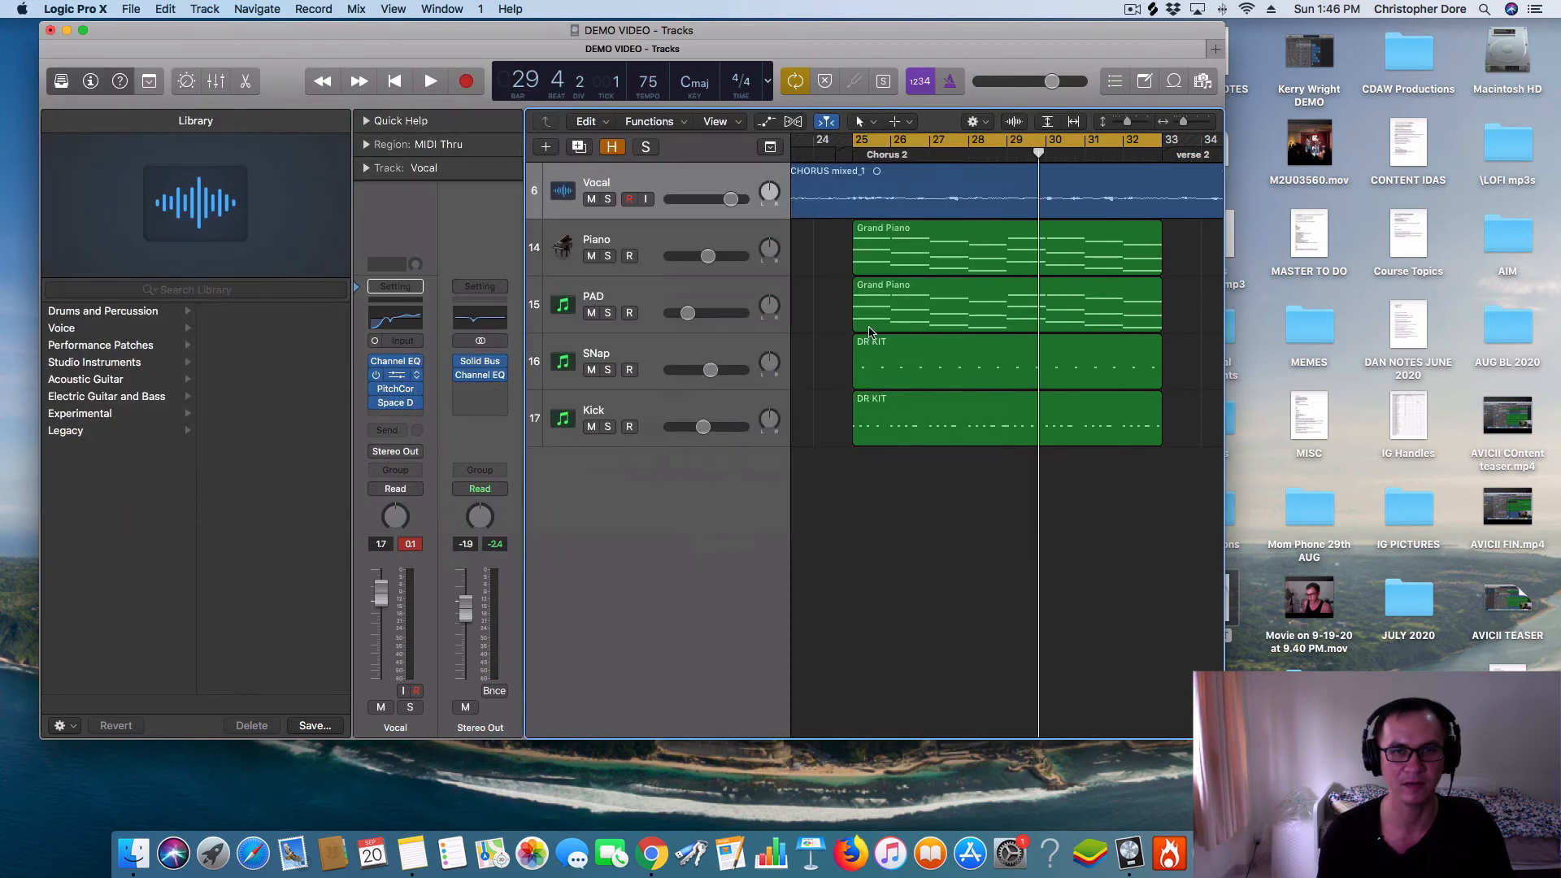
- Select the Vocal track, turn the Chorus 2 cycle back on, and play the finished mix through it
click(726, 184)
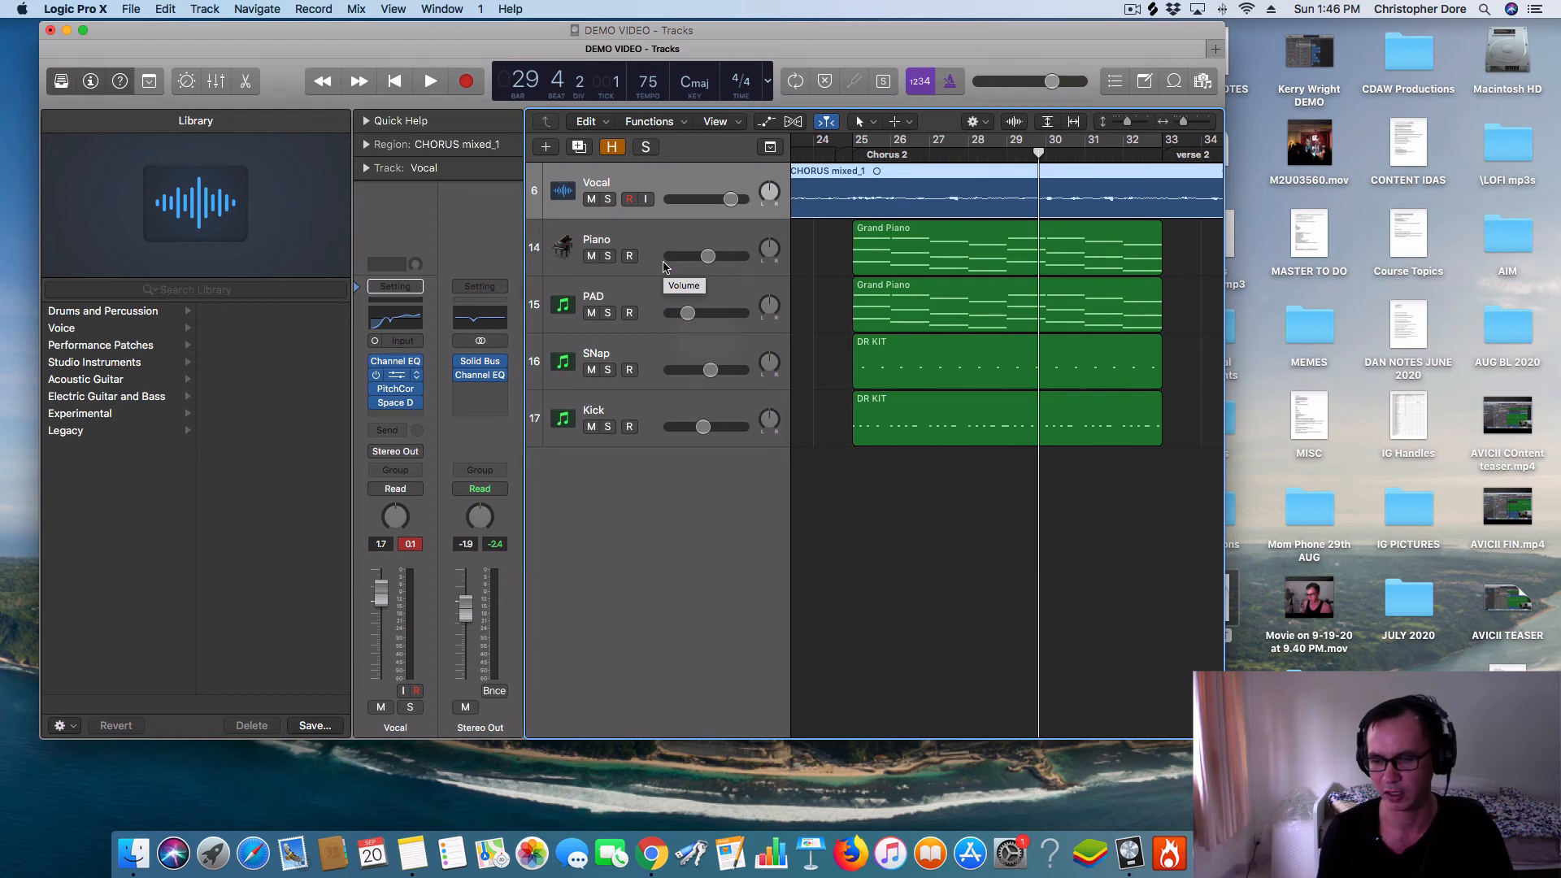
click(888, 138)
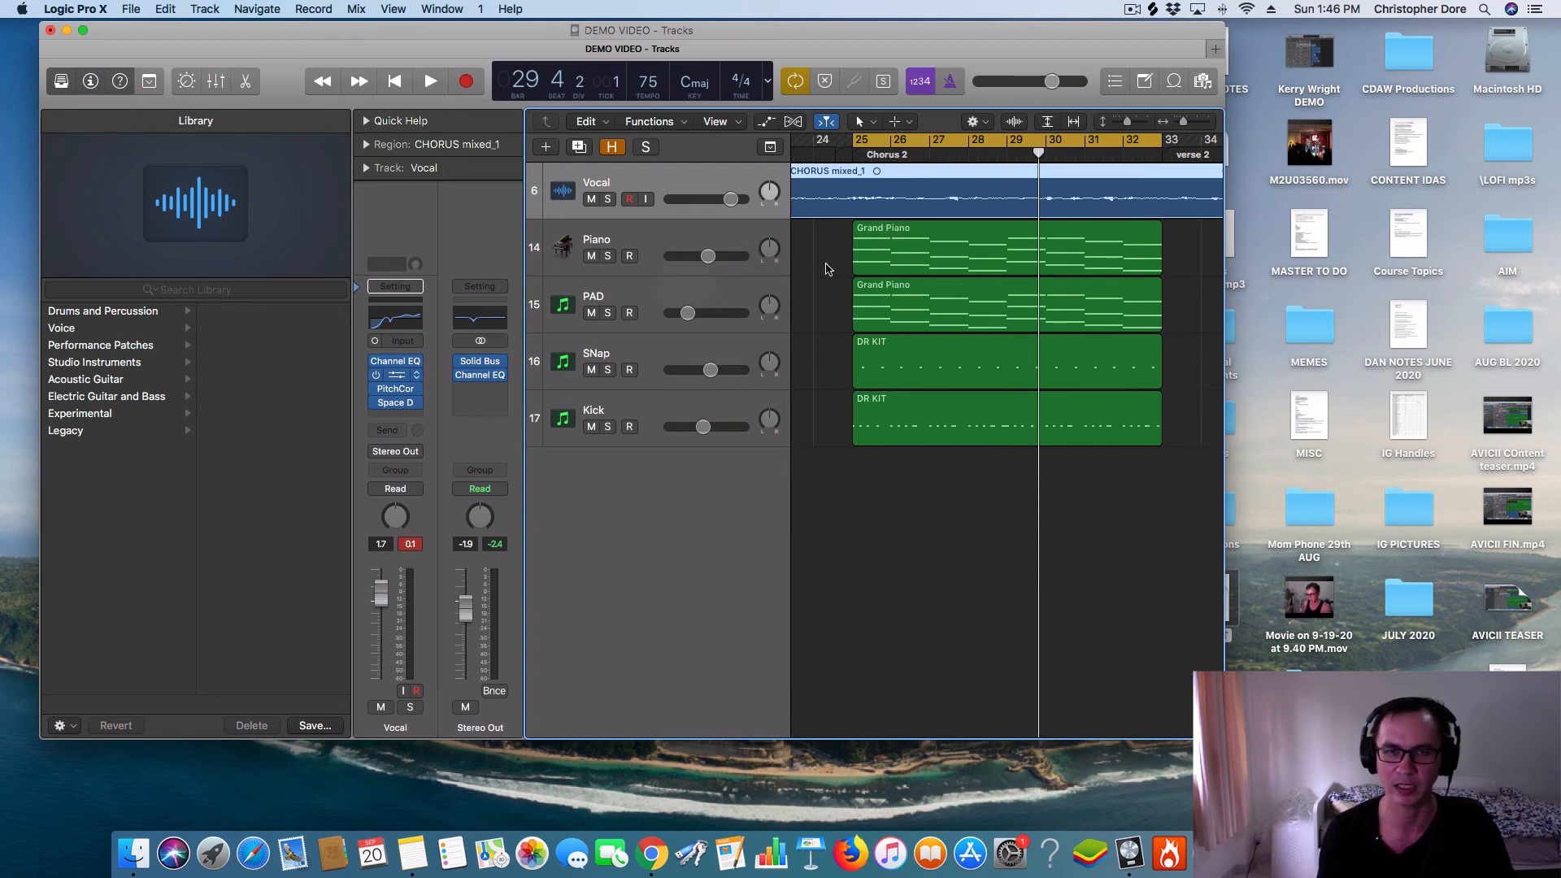
key(space)
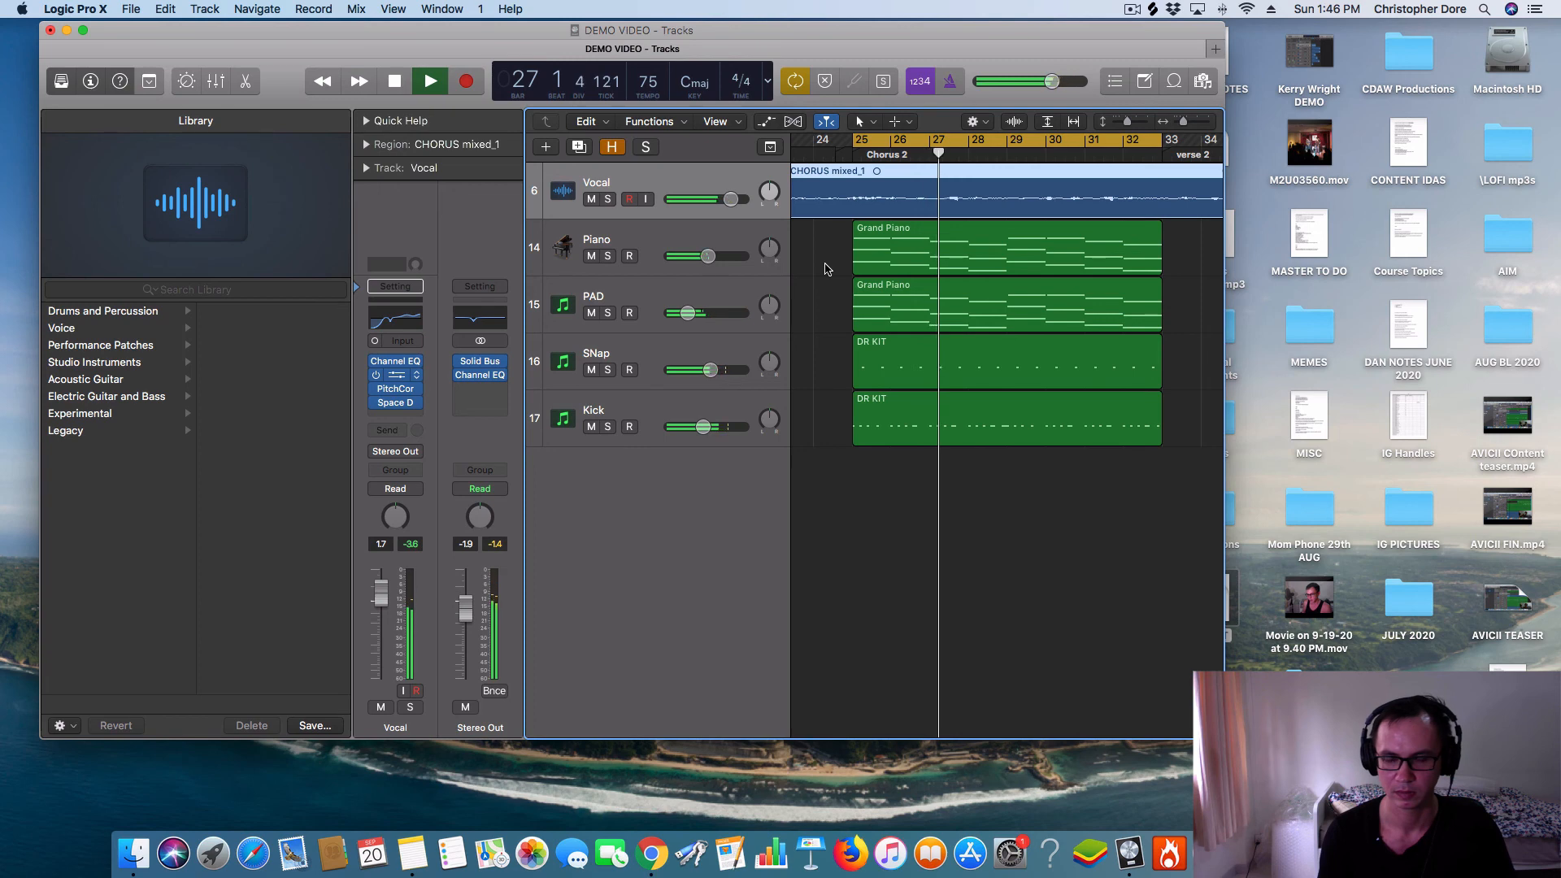
key(space)
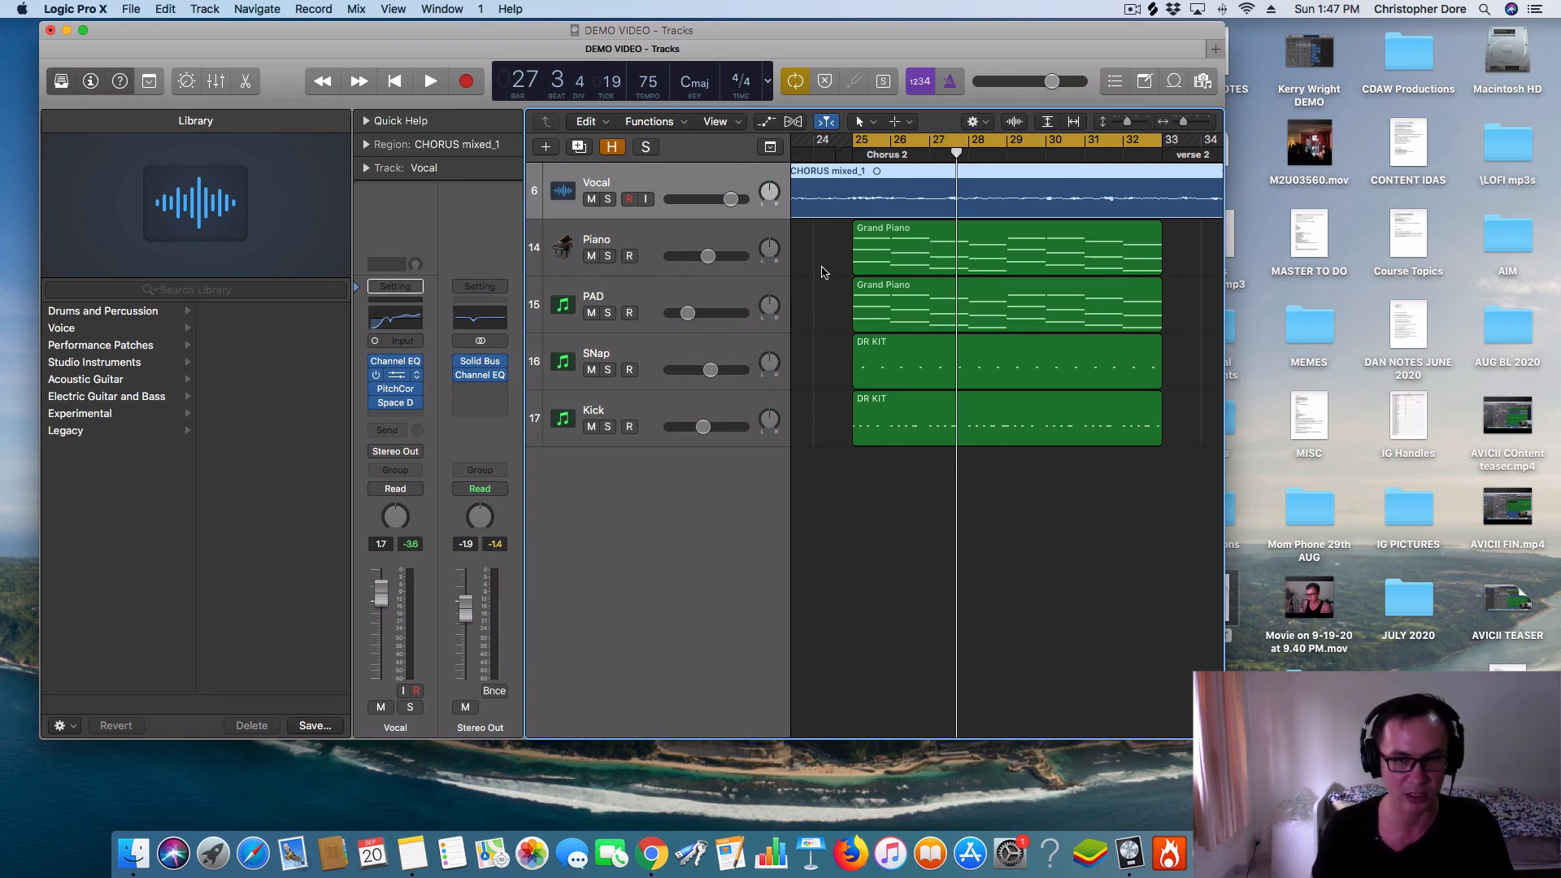
click(899, 496)
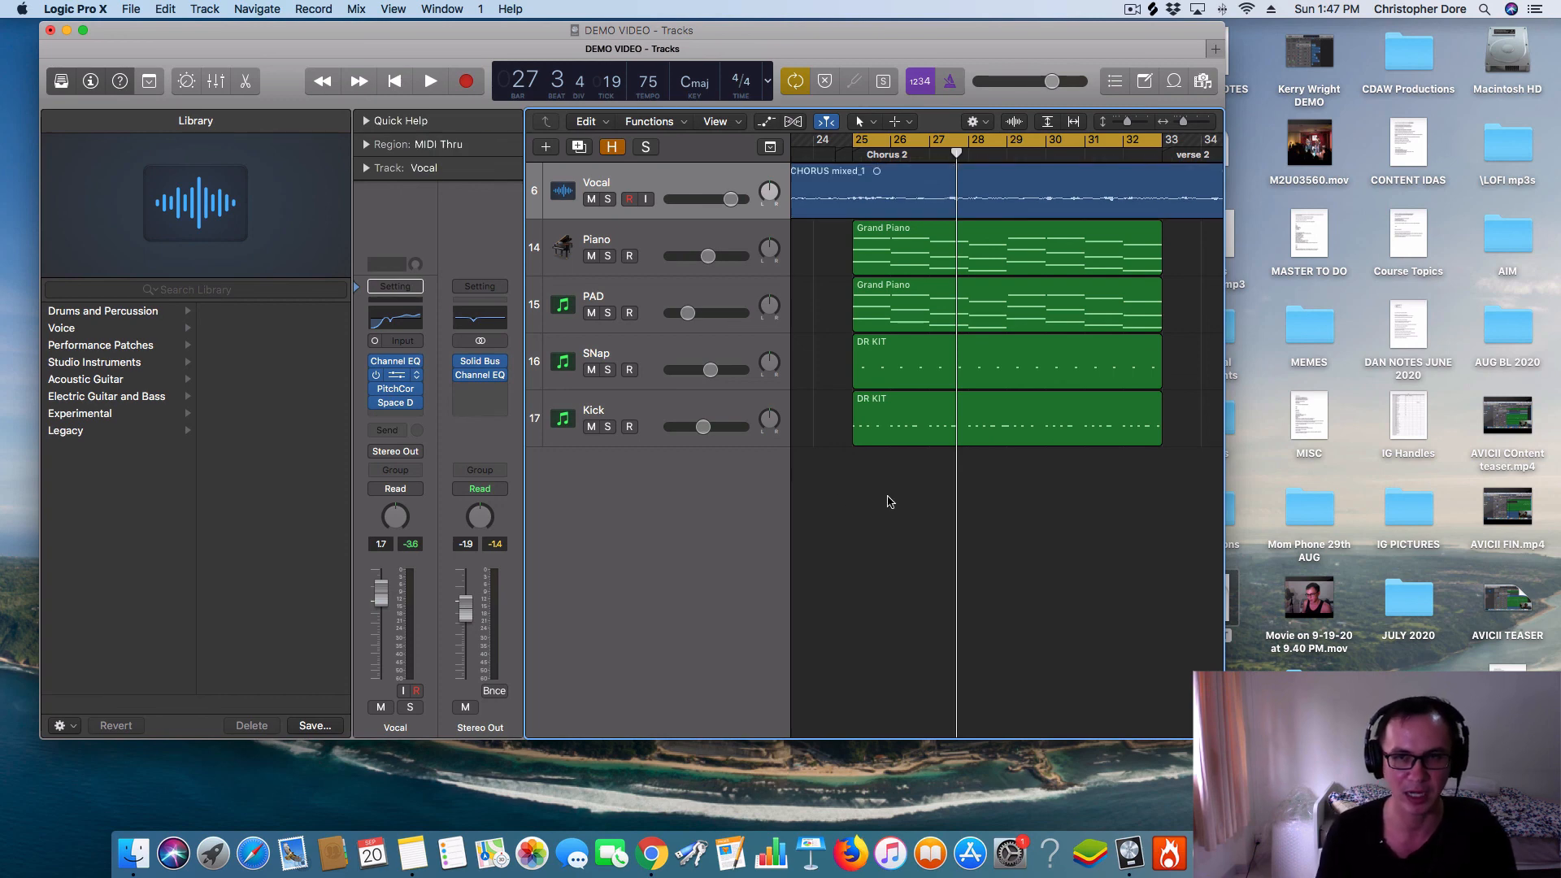
key(comma)
key(comma)
key(period)
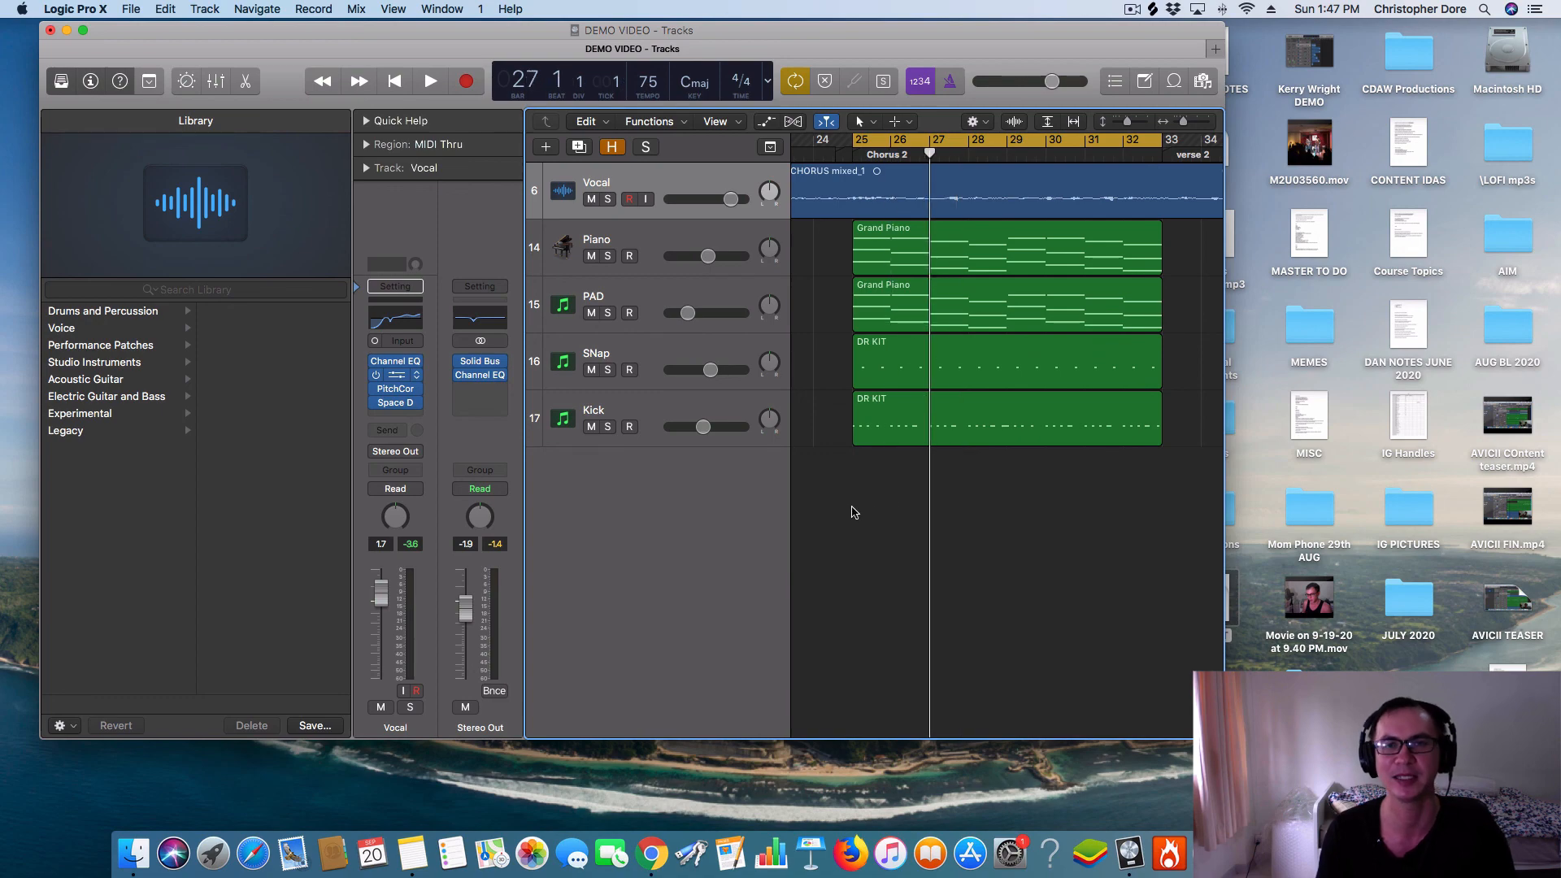